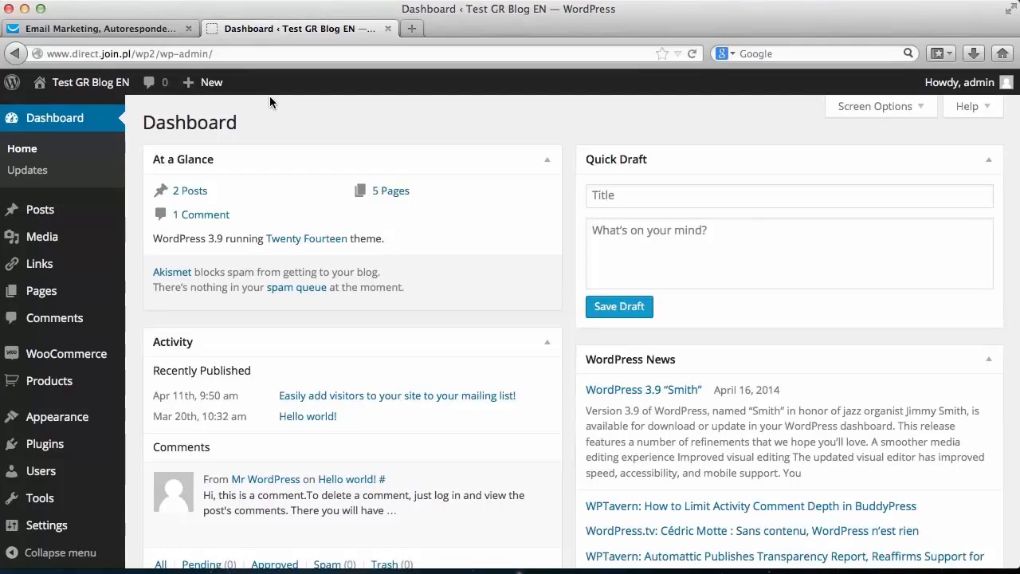
Search the WordPress plugin directory for "GetResponse" from the page for adding new plugins.
scroll(269, 96, "down", 3)
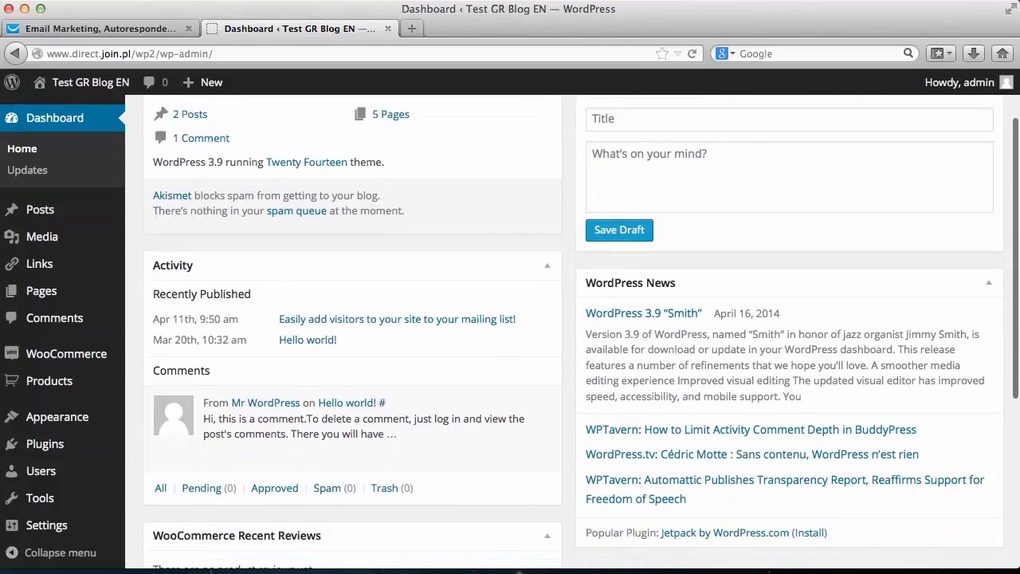
mouse_move(64, 444)
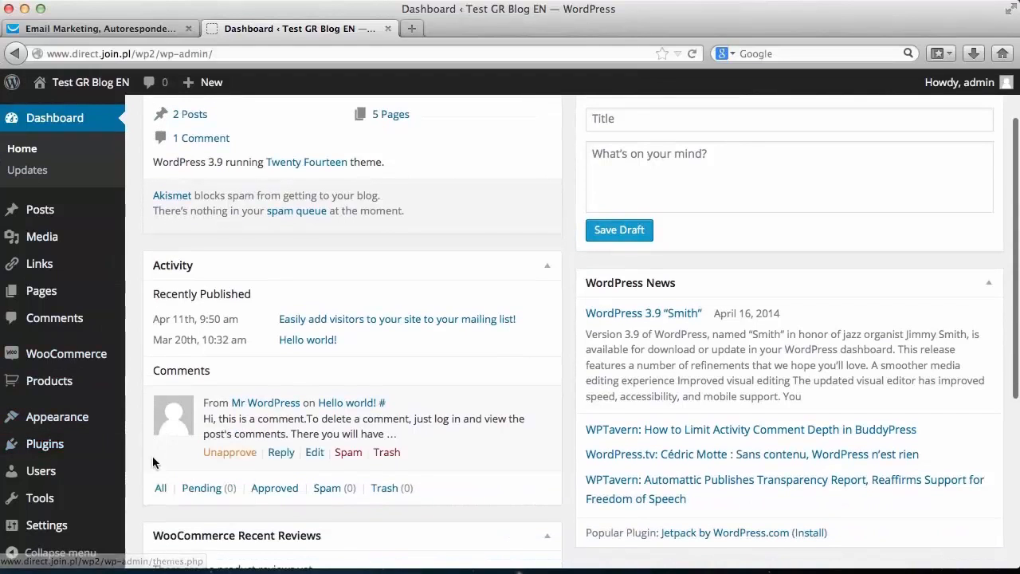
left_click(141, 469)
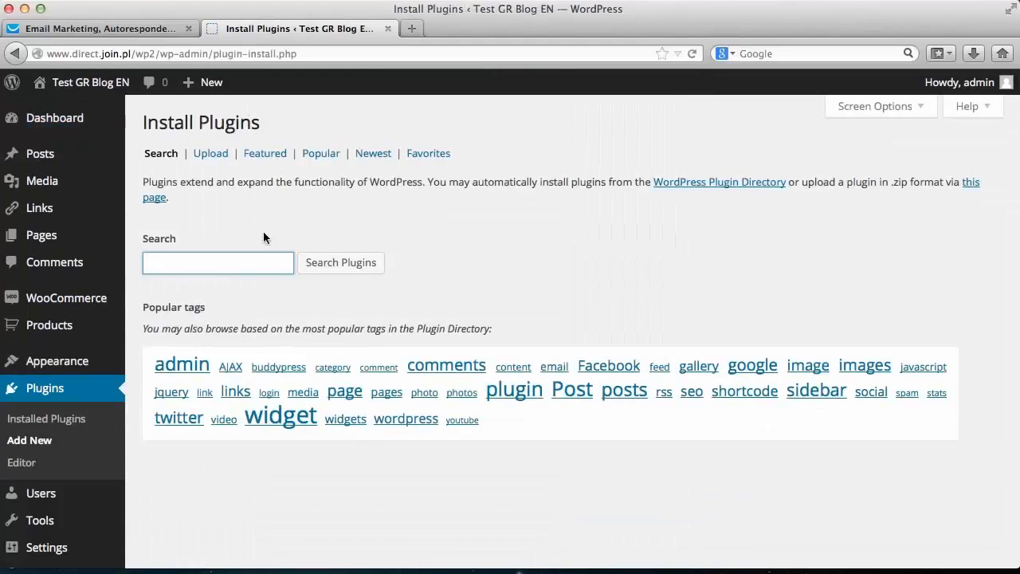
type("GetResponse")
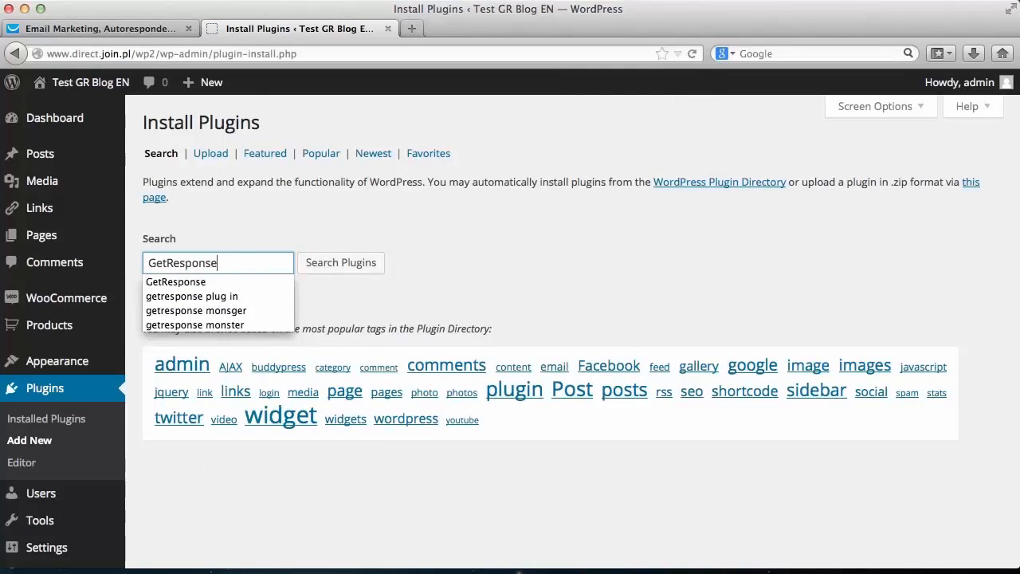
left_click(367, 266)
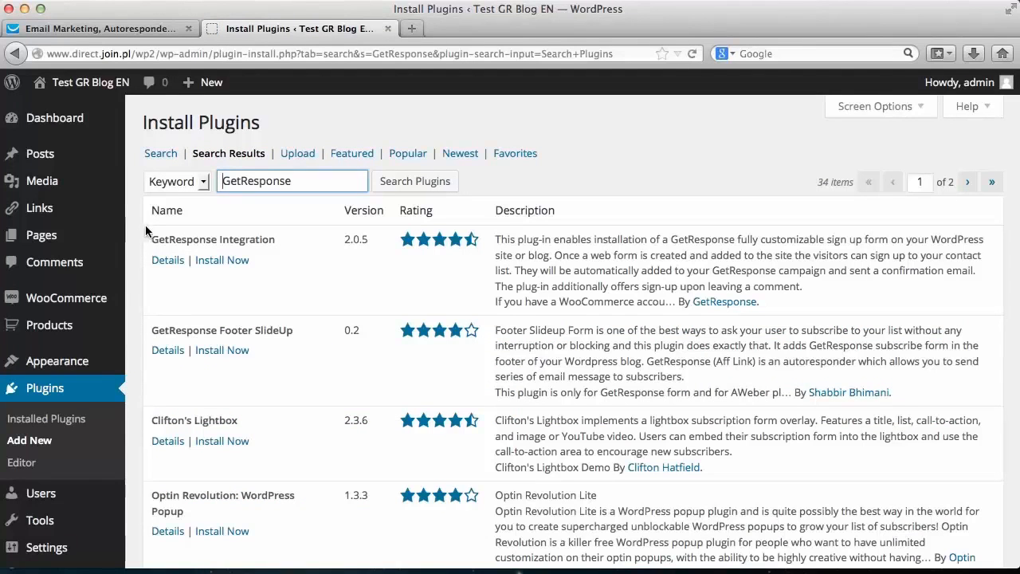
Install the GetResponse Integration plugin from the search results and activate it.
left_click(215, 266)
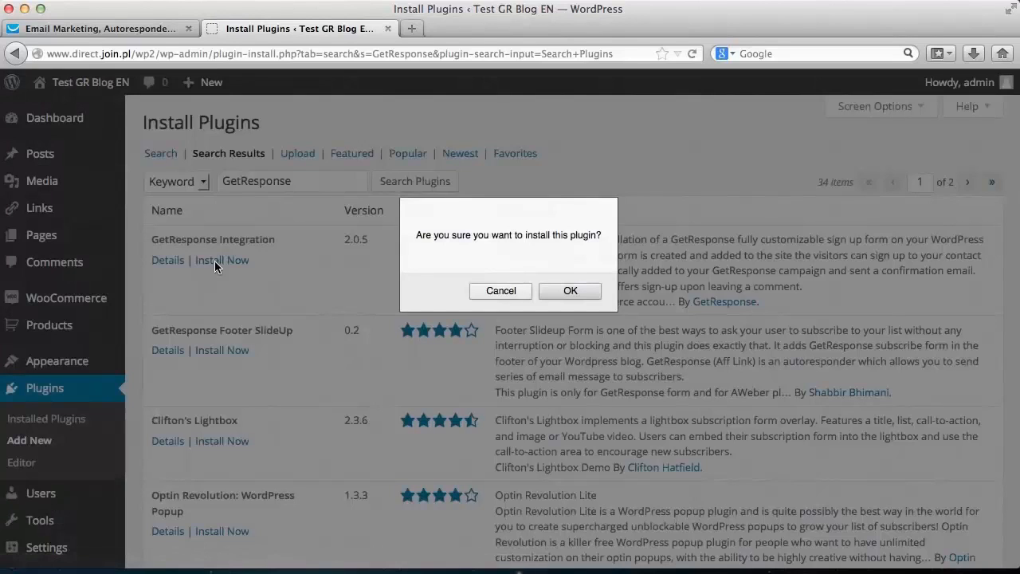
left_click(568, 290)
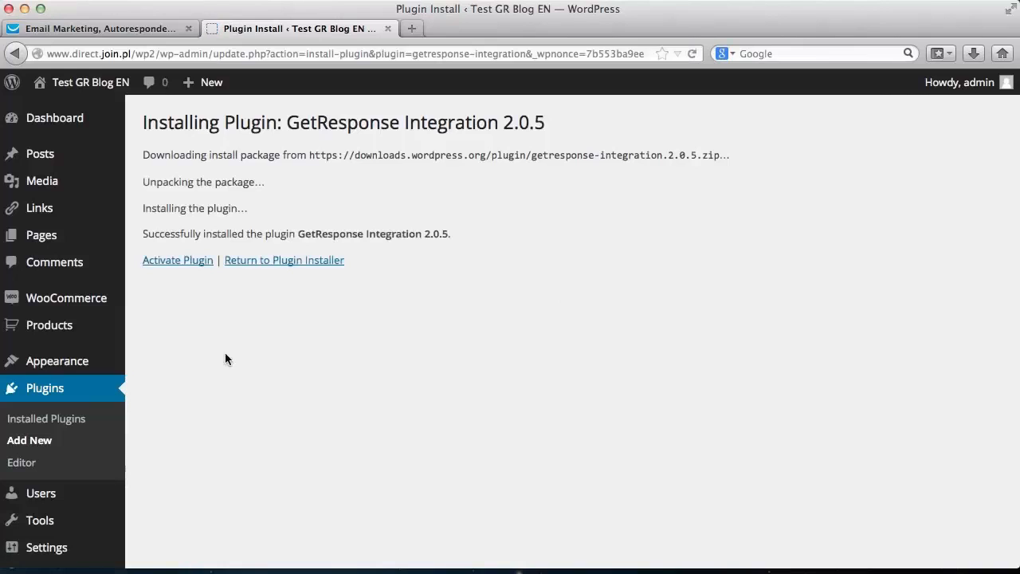
left_click(188, 272)
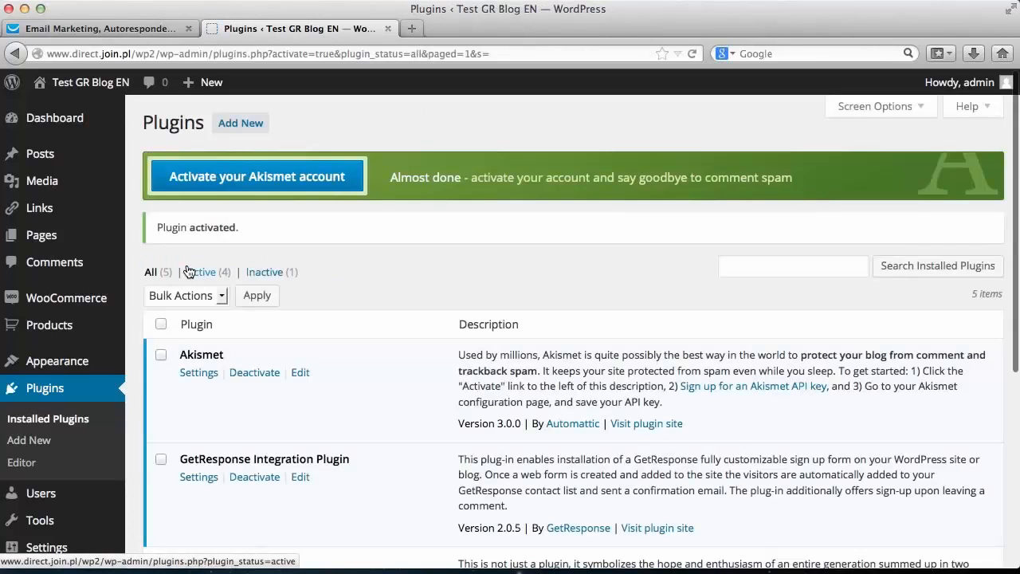
Open the settings of the GetResponse Integration Plugin from the list of installed plugins.
scroll(452, 179, "down", 3)
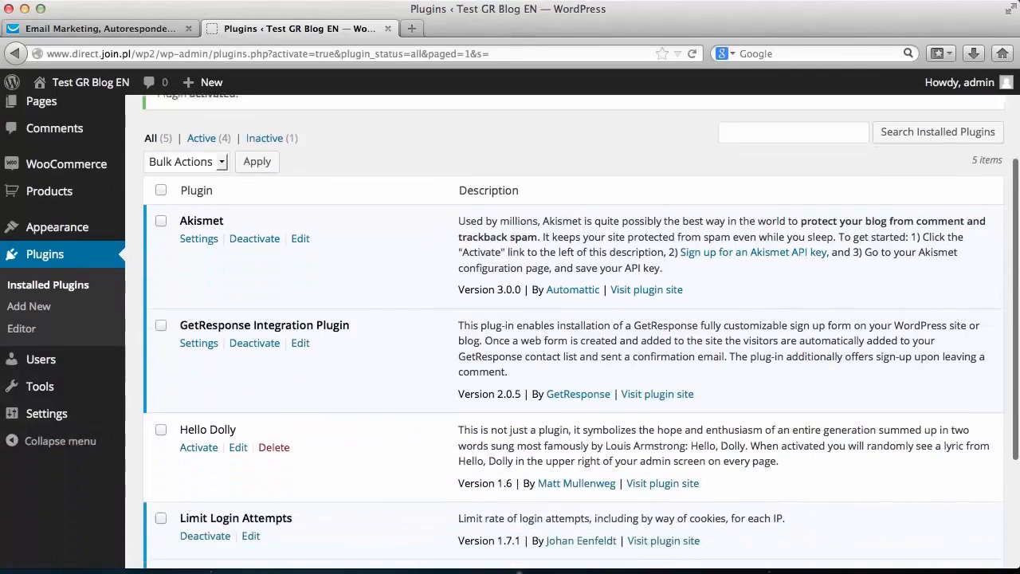
scroll(297, 162, "down", 1)
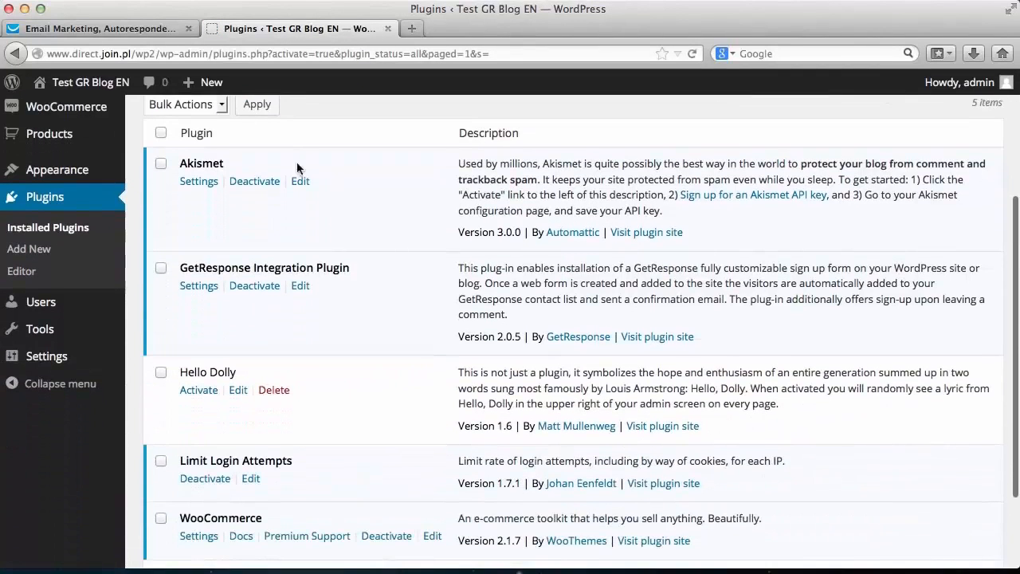
left_click(200, 287)
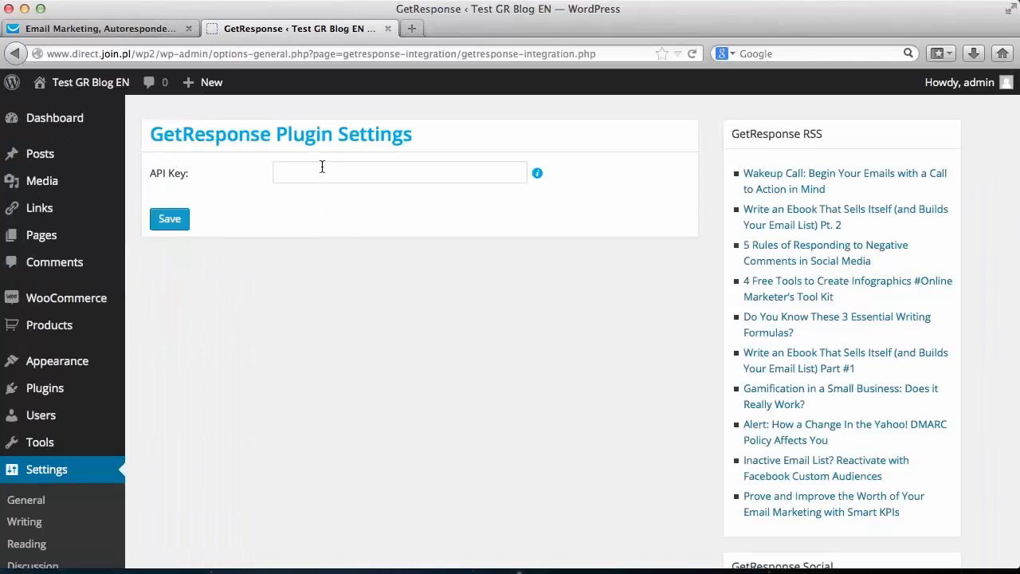
Switch to the GetResponse account and copy the secret API key from the account's GetResponse API details.
left_click(142, 28)
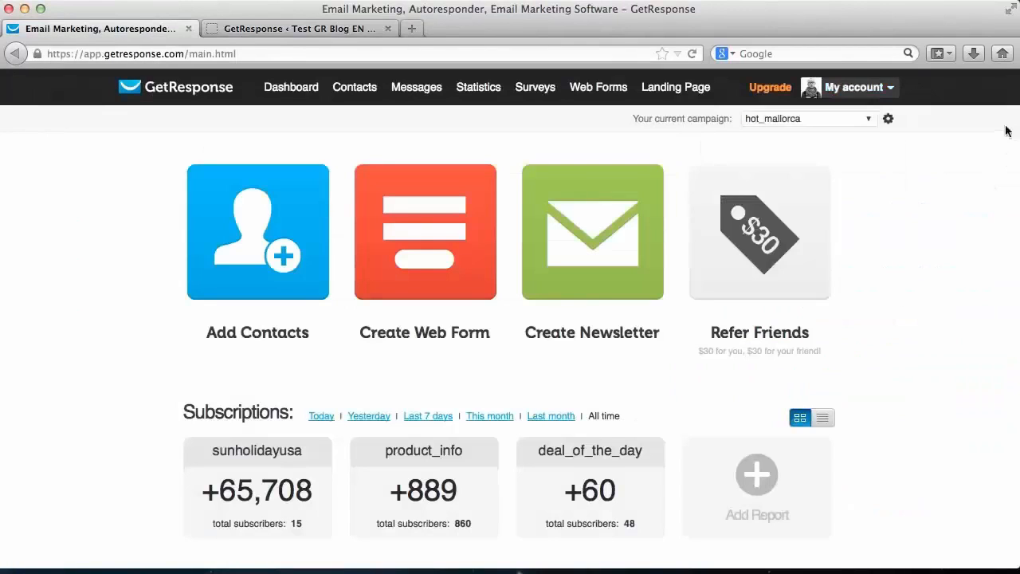
left_click(878, 99)
left_click(833, 163)
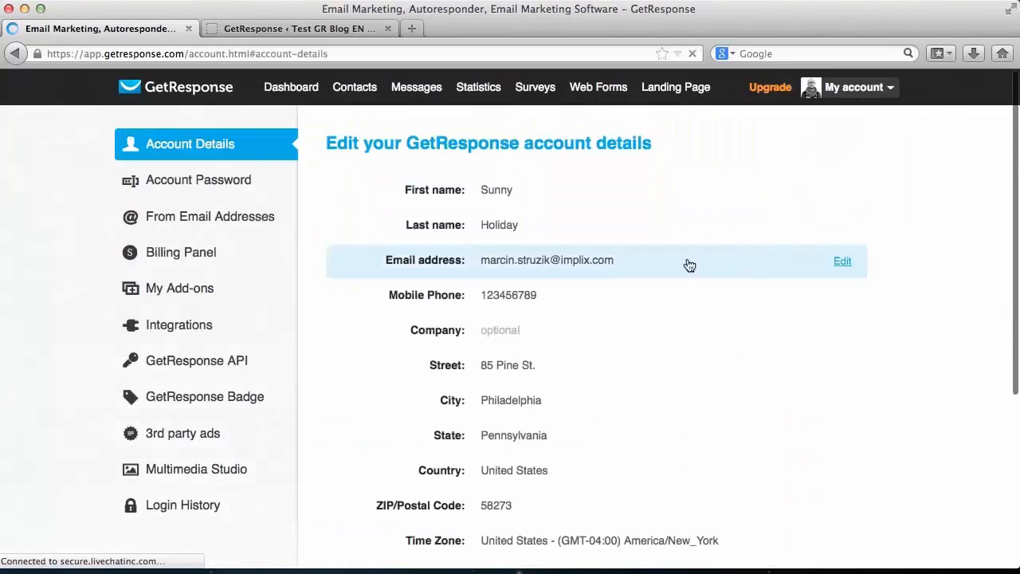
left_click(183, 303)
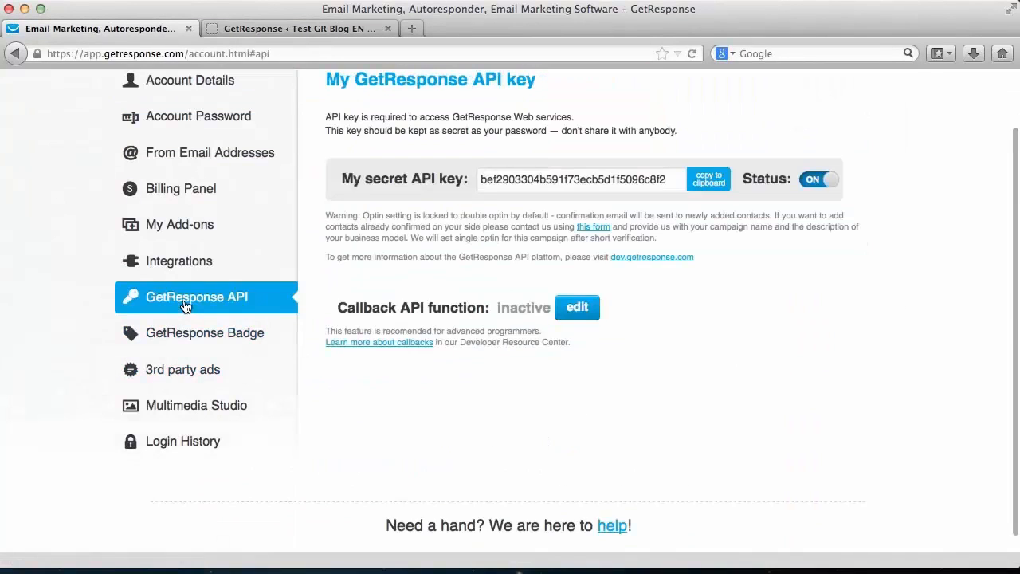
double_click(600, 176)
key("super+c")
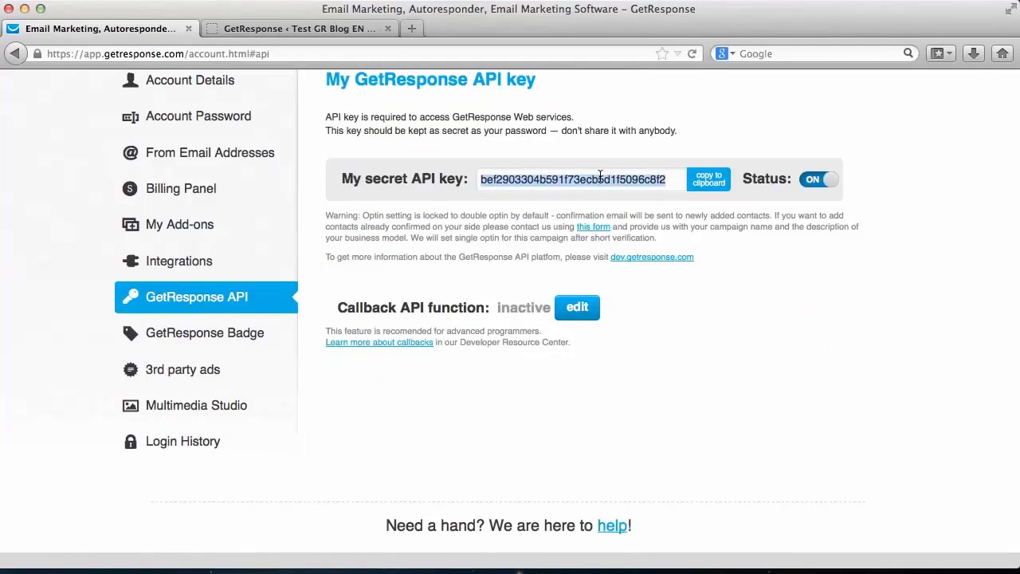
Paste the API key into the GetResponse plugin settings in WordPress and save it.
left_click(322, 30)
left_click(370, 179)
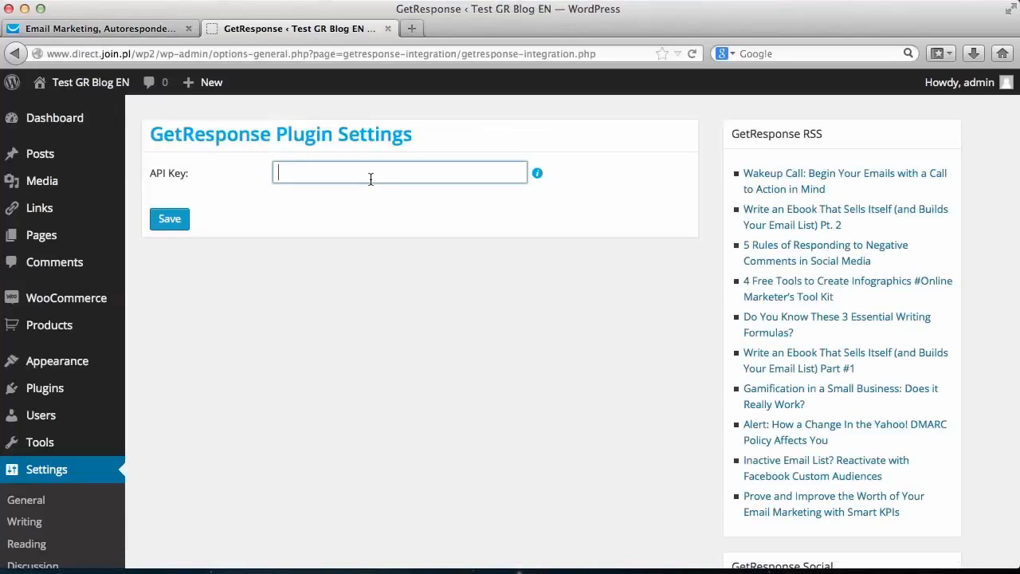
key("super+v")
left_click(350, 200)
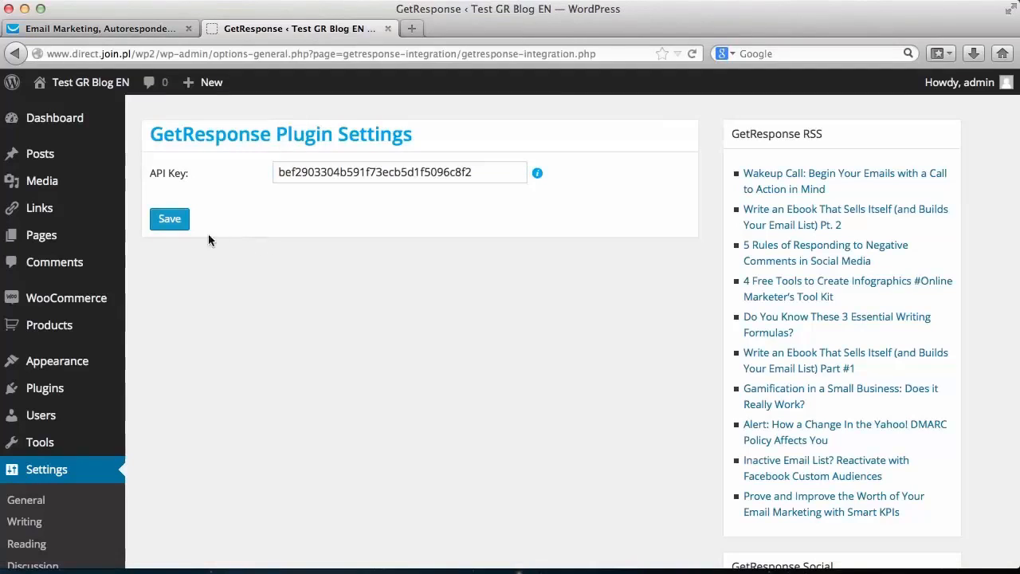
left_click(172, 225)
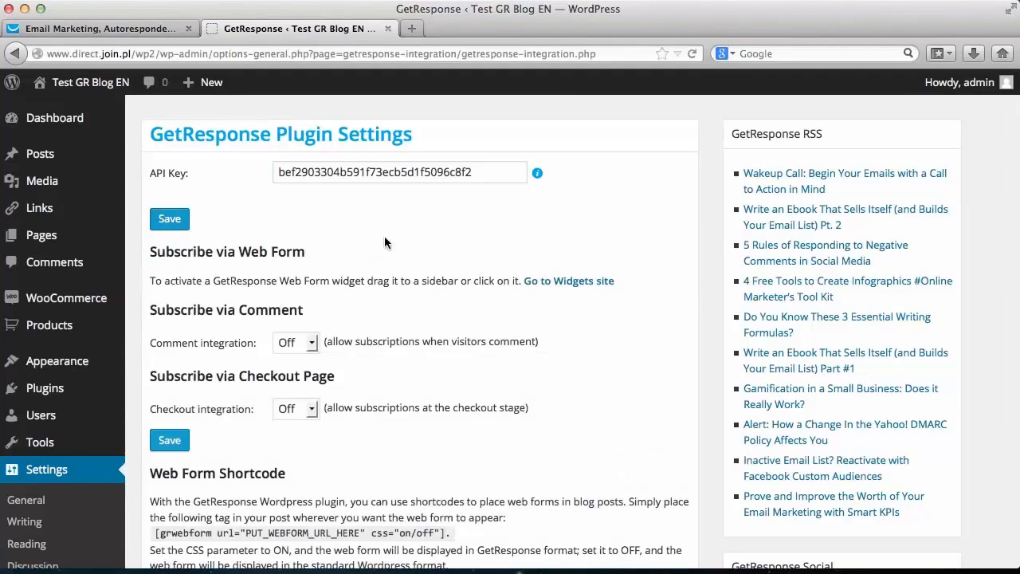
Set the checkout integration to On to allow subscriptions at the checkout stage.
scroll(384, 236, "down", 3)
scroll(434, 173, "up", 1)
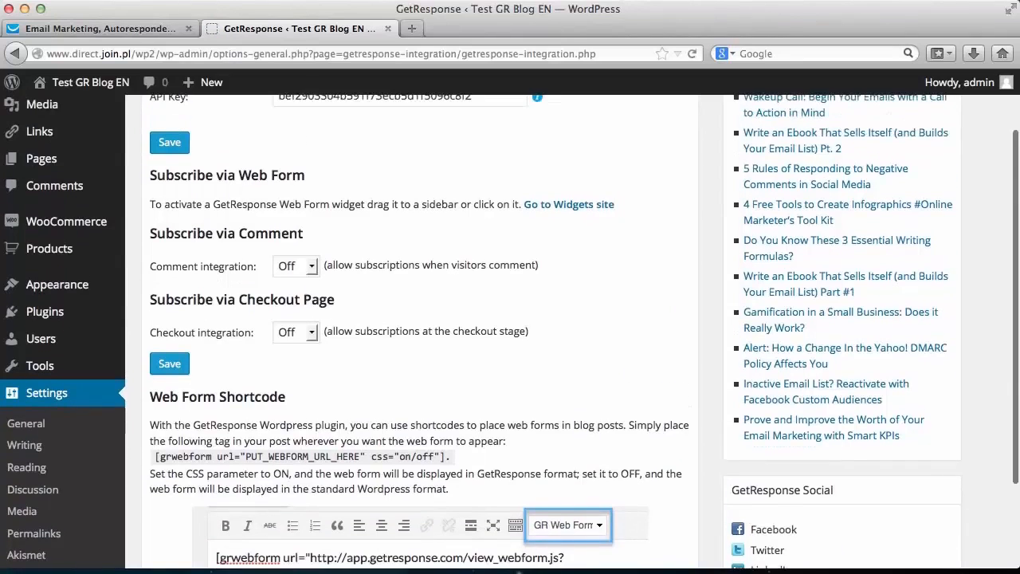
scroll(435, 173, "down", 1)
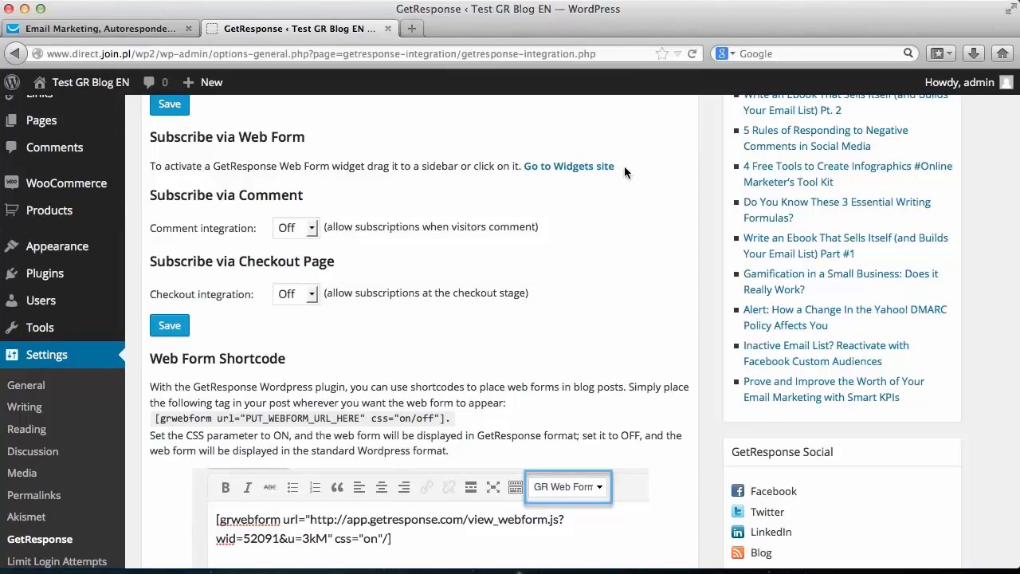
scroll(553, 122, "down", 3)
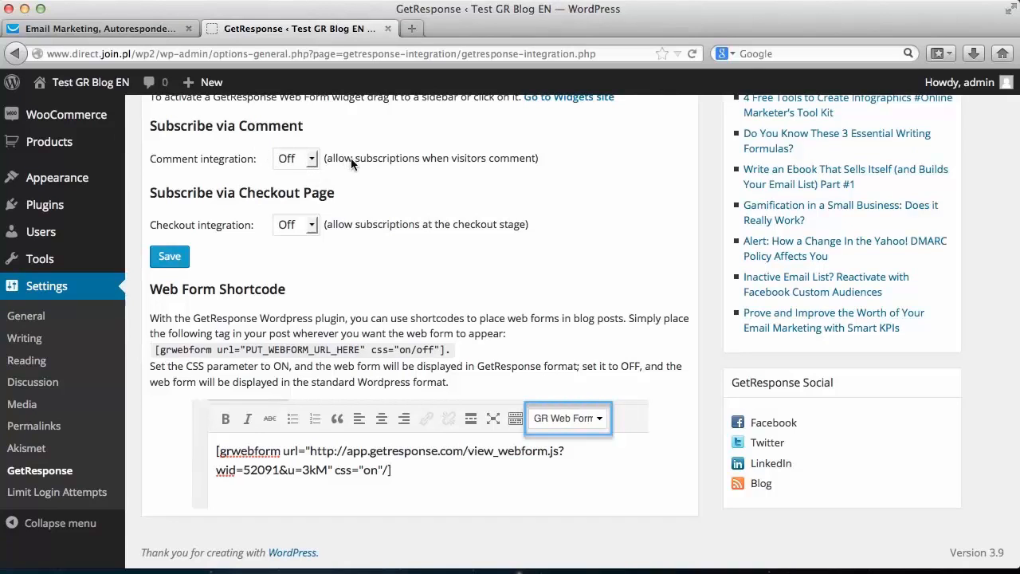
left_click(301, 229)
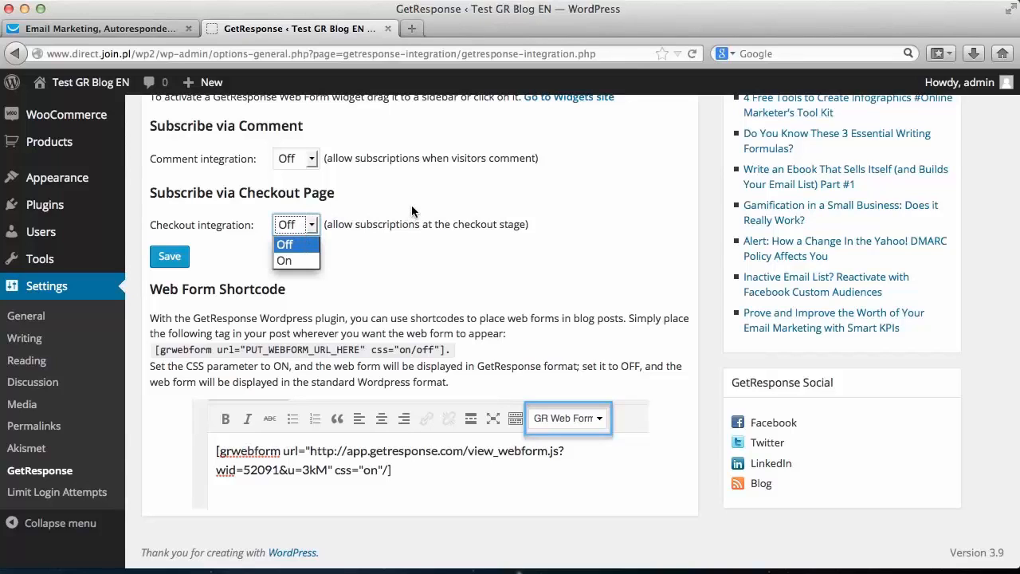
key("Down")
key("Return")
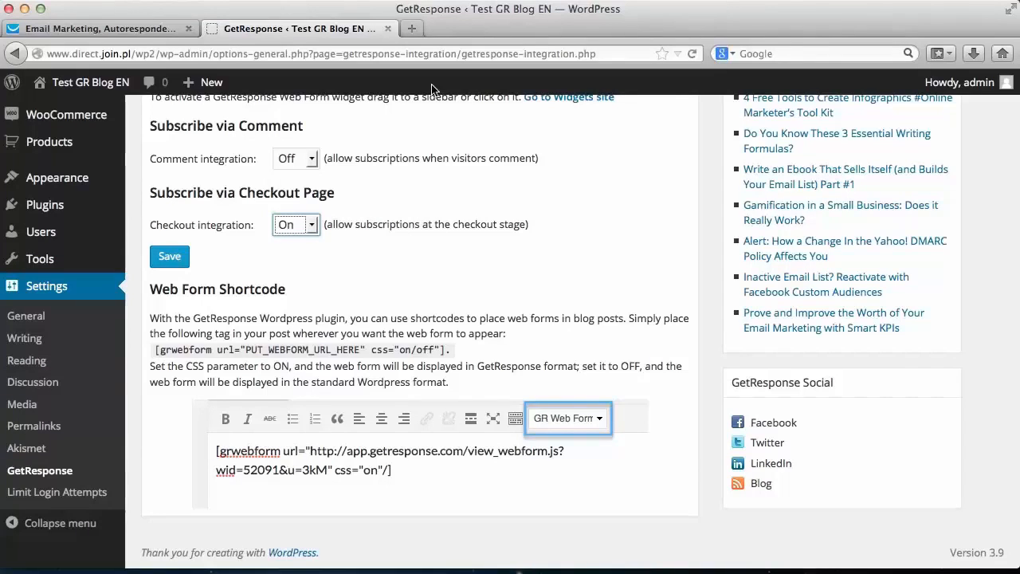
left_click(473, 158)
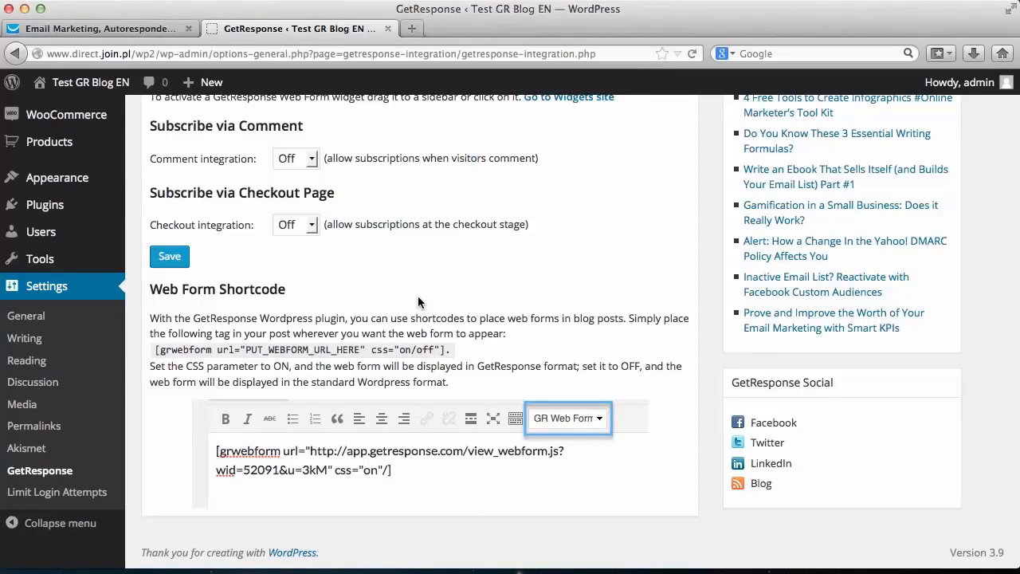
Add a GetResponse Web Form widget to the Content Sidebar on the site's Widgets page.
scroll(417, 296, "up", 5)
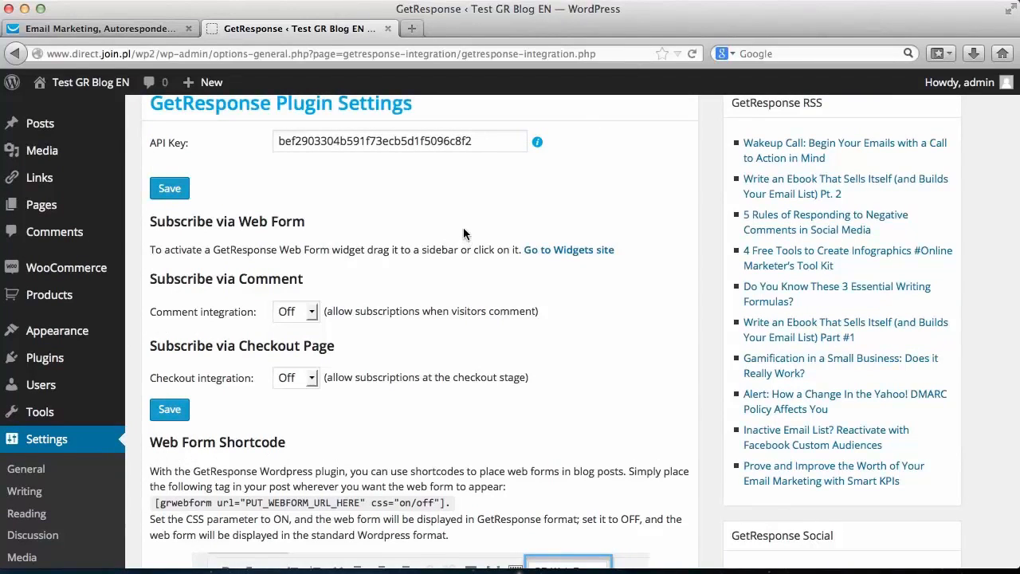
mouse_move(48, 330)
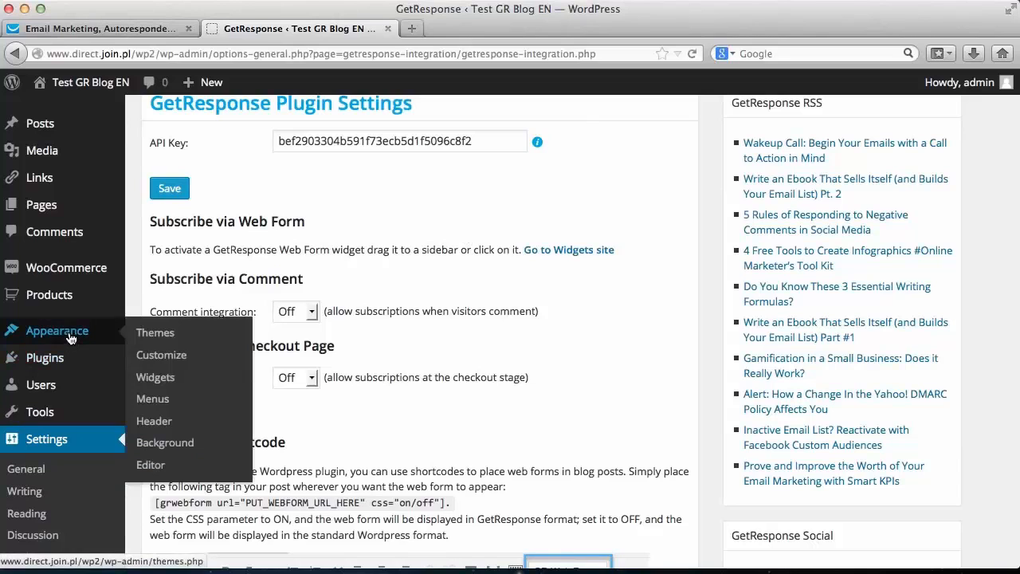
left_click(147, 383)
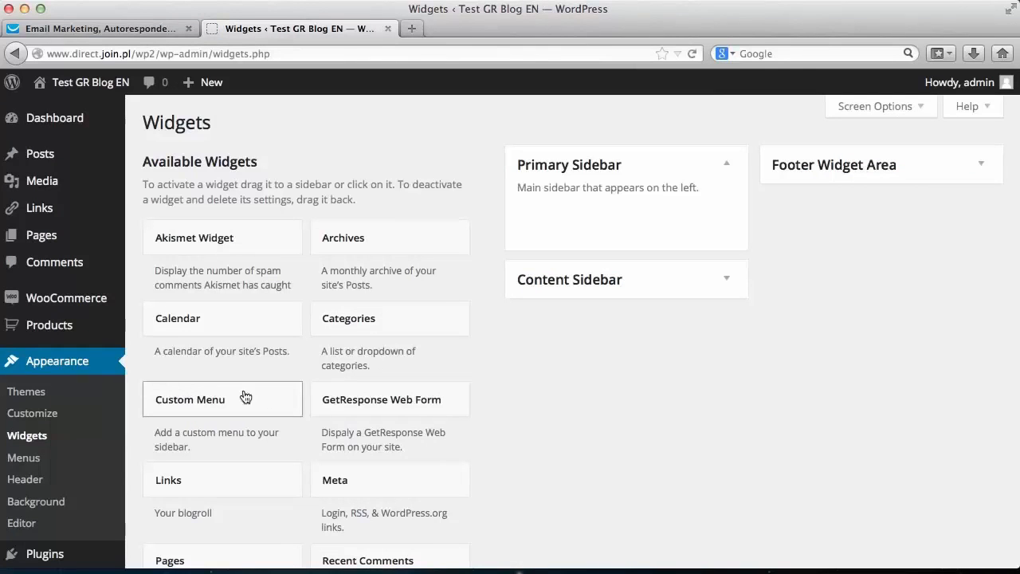
scroll(496, 395, "down", 2)
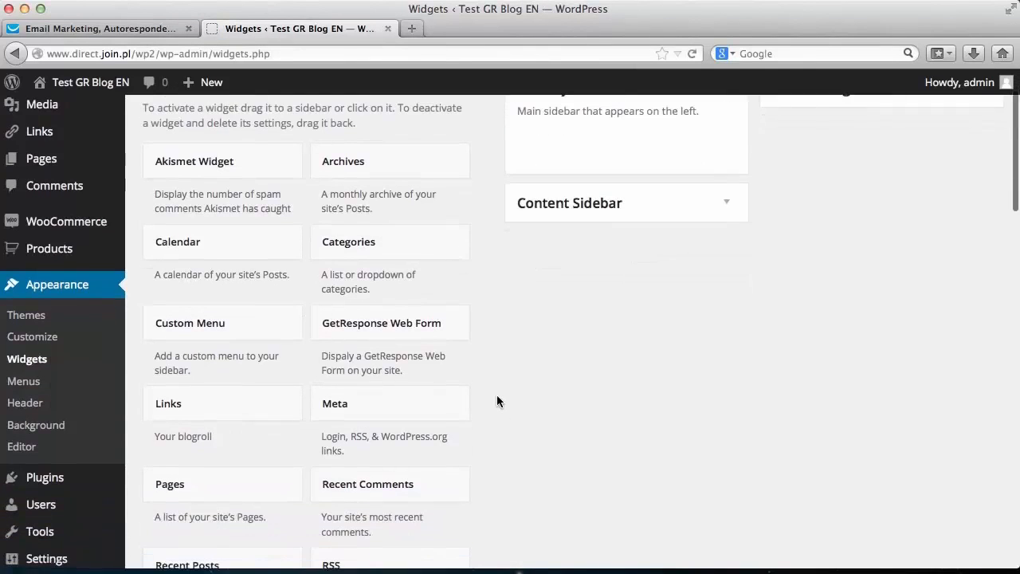
scroll(496, 394, "up", 2)
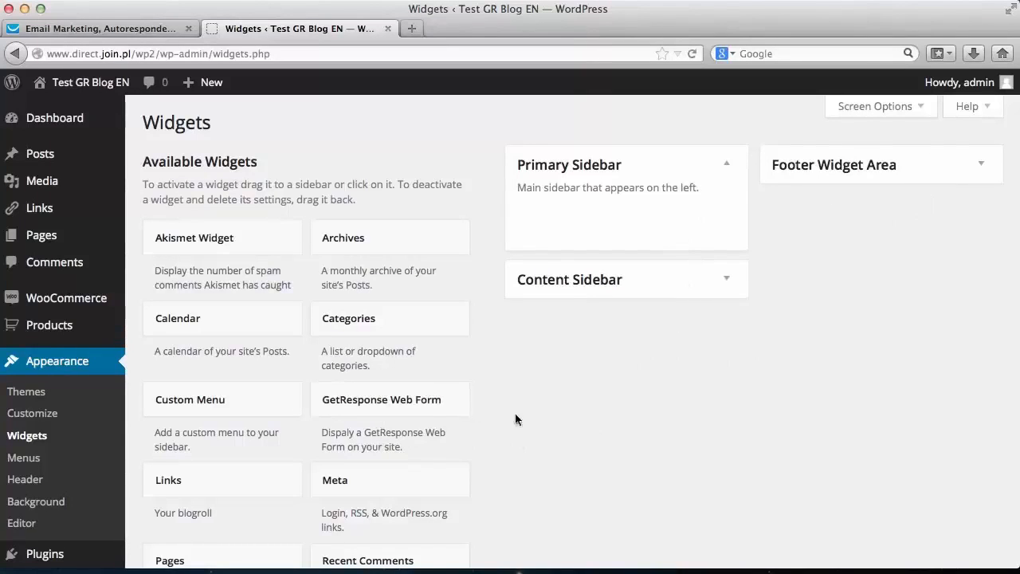
left_click_drag(391, 409, 694, 284)
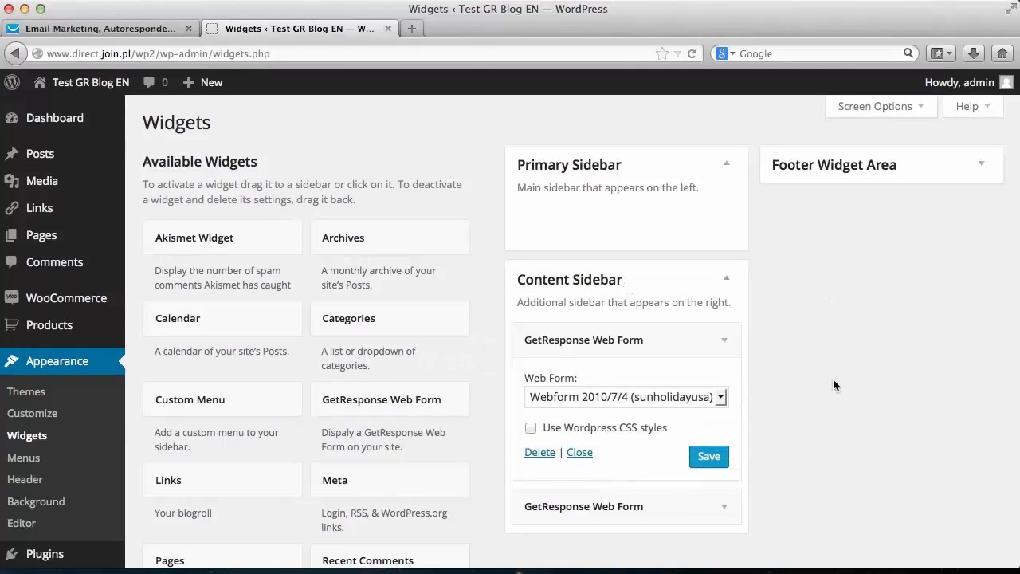
Assign the WordPress sign up form (hot_mallorca) to the expanded GetResponse widget in the Content Sidebar and save it.
scroll(833, 379, "down", 3)
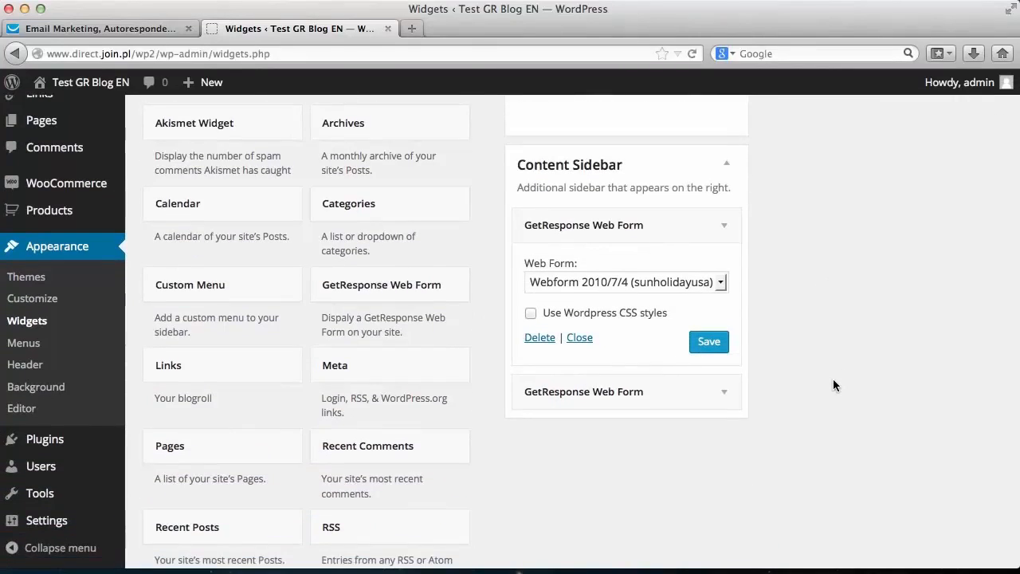
left_click(629, 283)
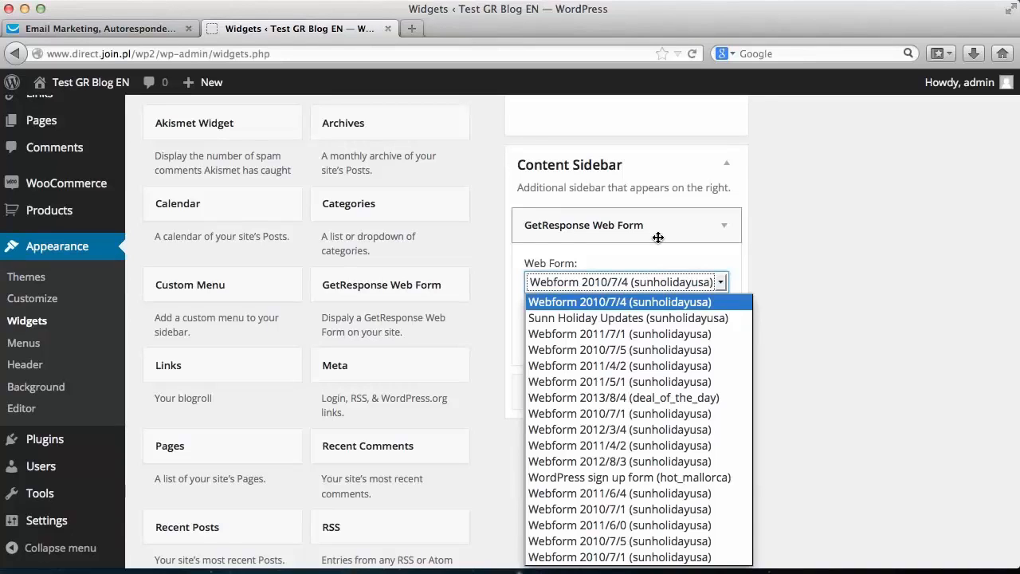
left_click(876, 292)
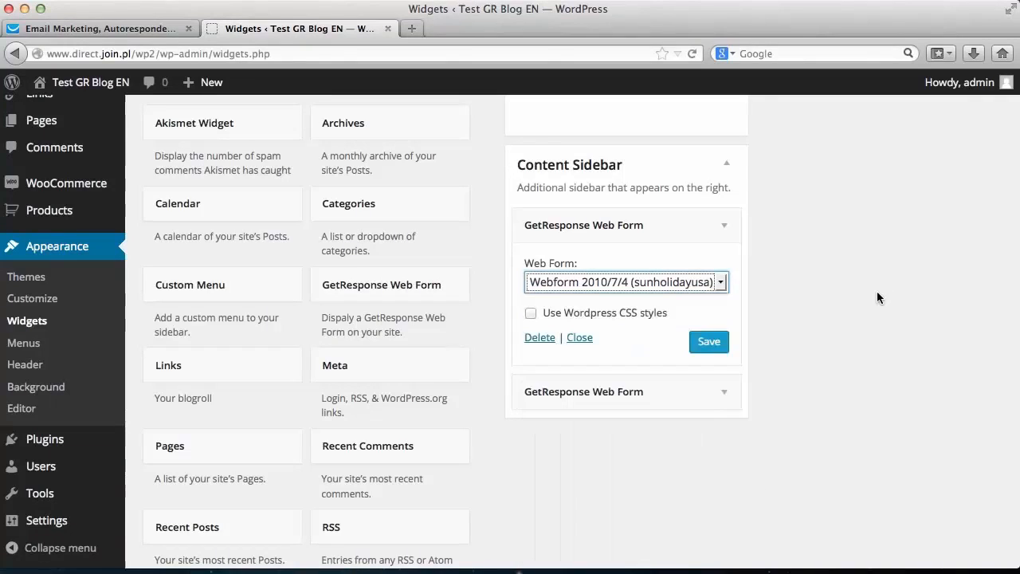
mouse_move(1017, 281)
left_mouse_down()
mouse_move(998, 277)
mouse_move(1015, 278)
left_mouse_up()
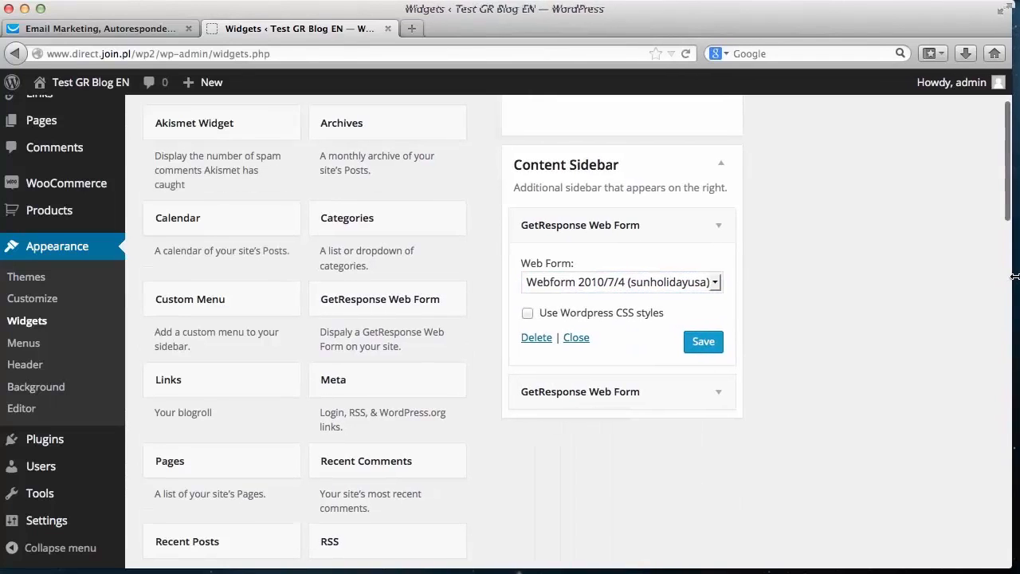
left_click_drag(1009, 221, 1010, 253)
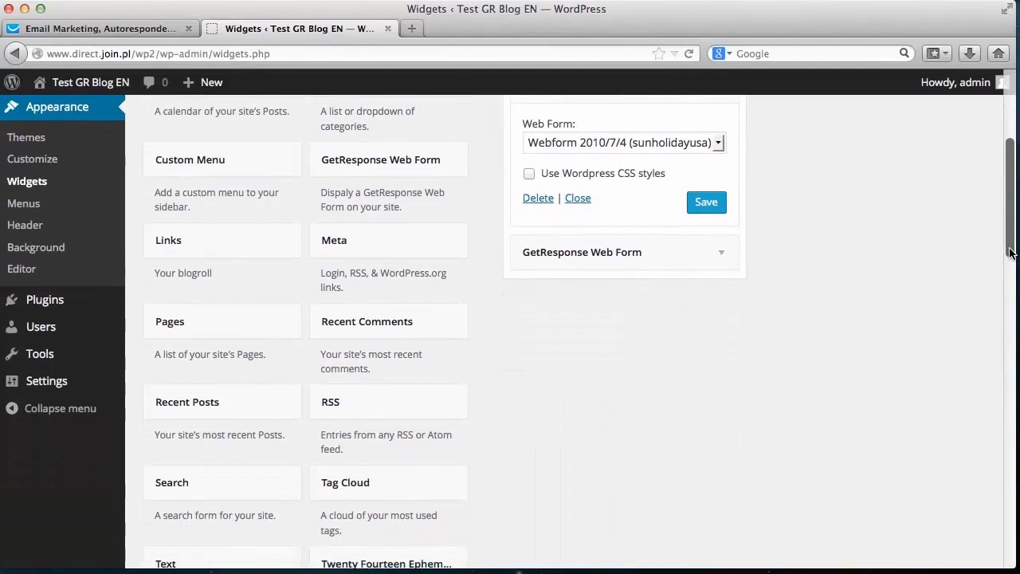
left_click(701, 144)
left_click_drag(741, 209, 719, 450)
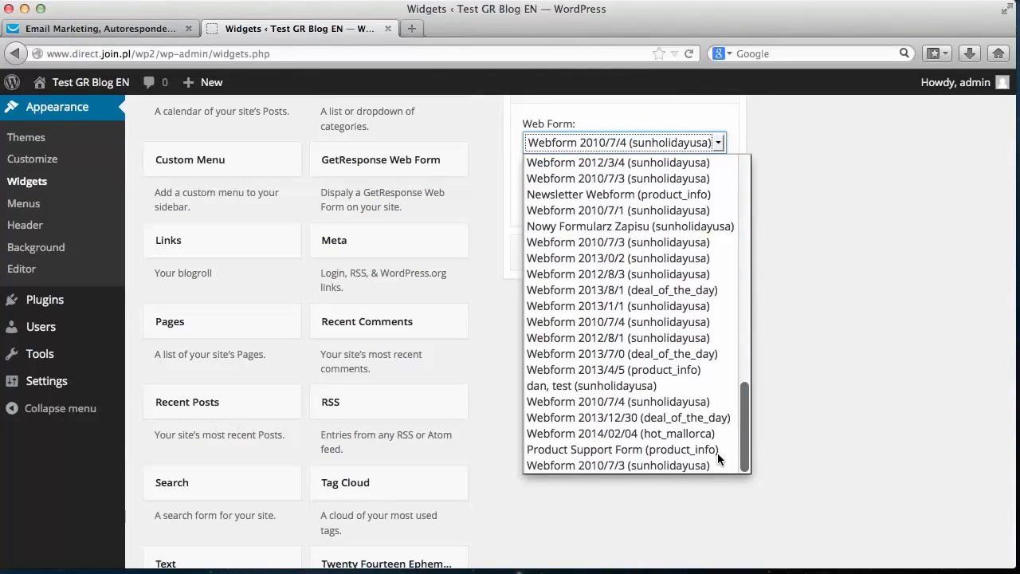
left_click_drag(722, 428, 741, 239)
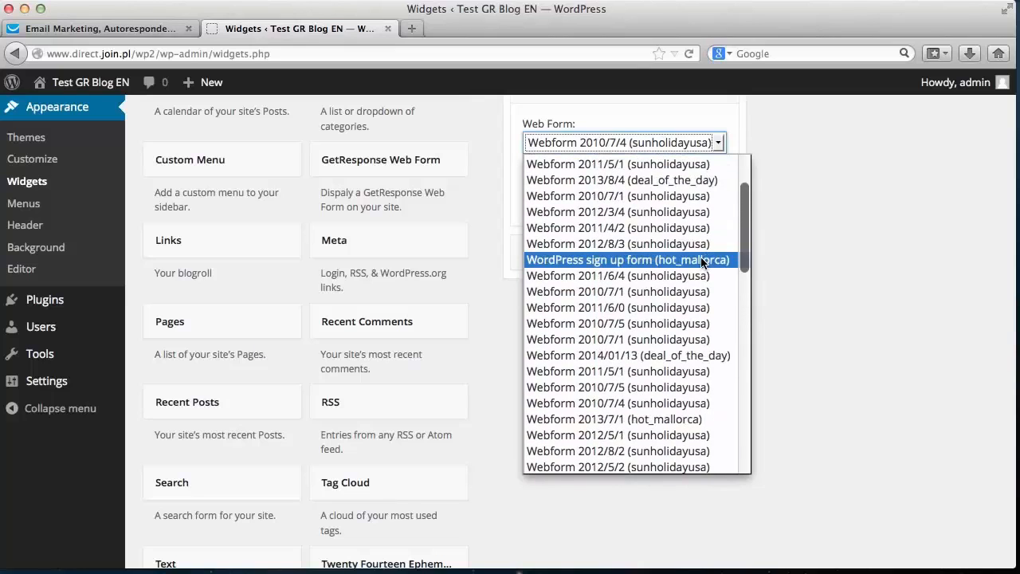
left_click(704, 259)
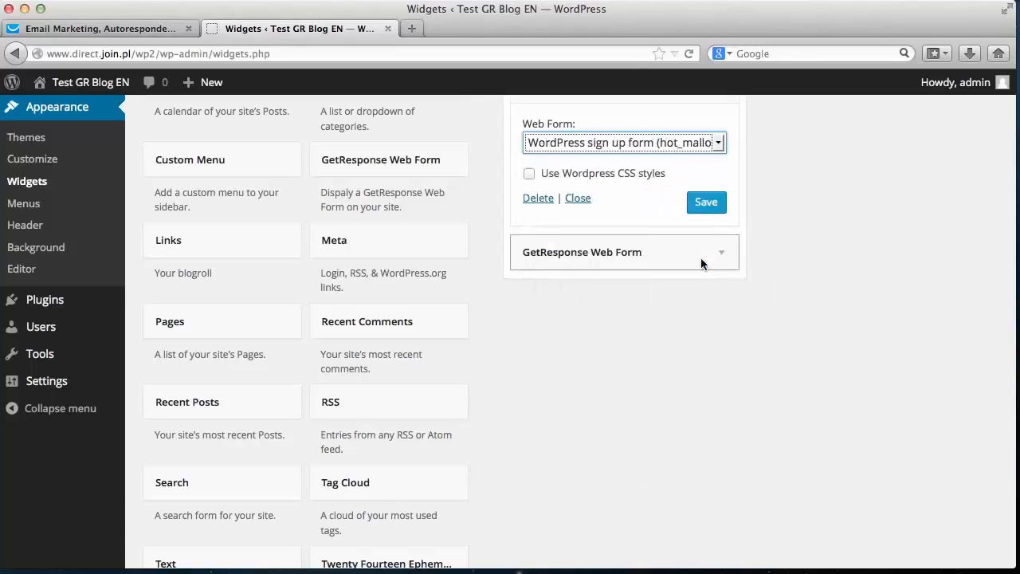
left_click(711, 204)
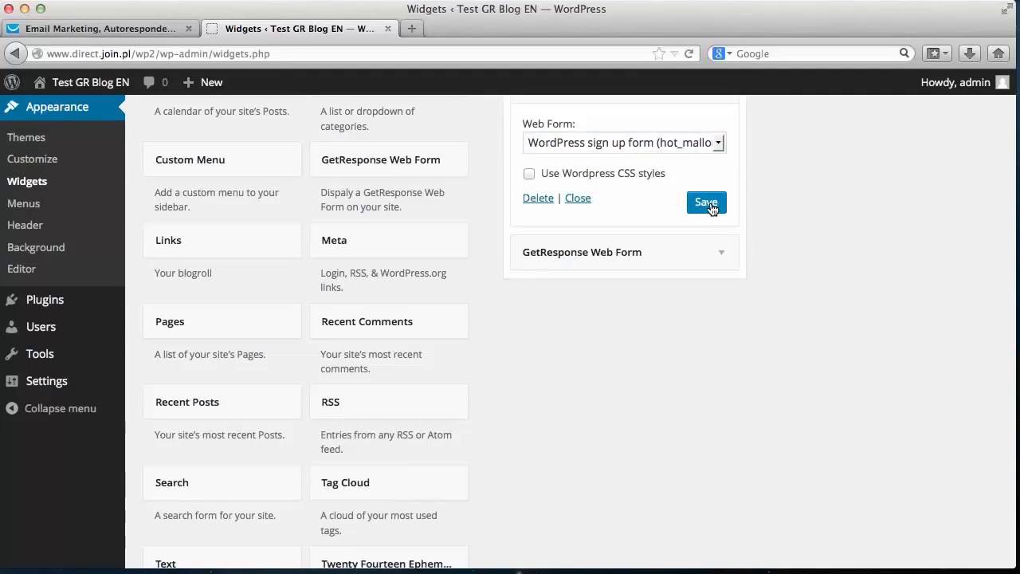
Visit the live blog to check how the web form appears in the content sidebar.
scroll(711, 205, "up", 5)
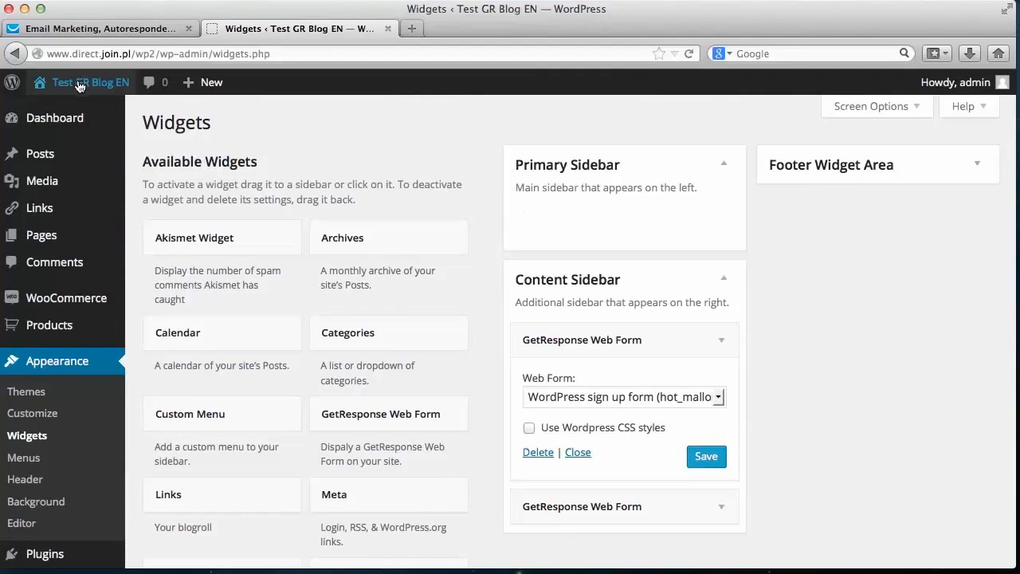
mouse_move(80, 82)
left_click(56, 112)
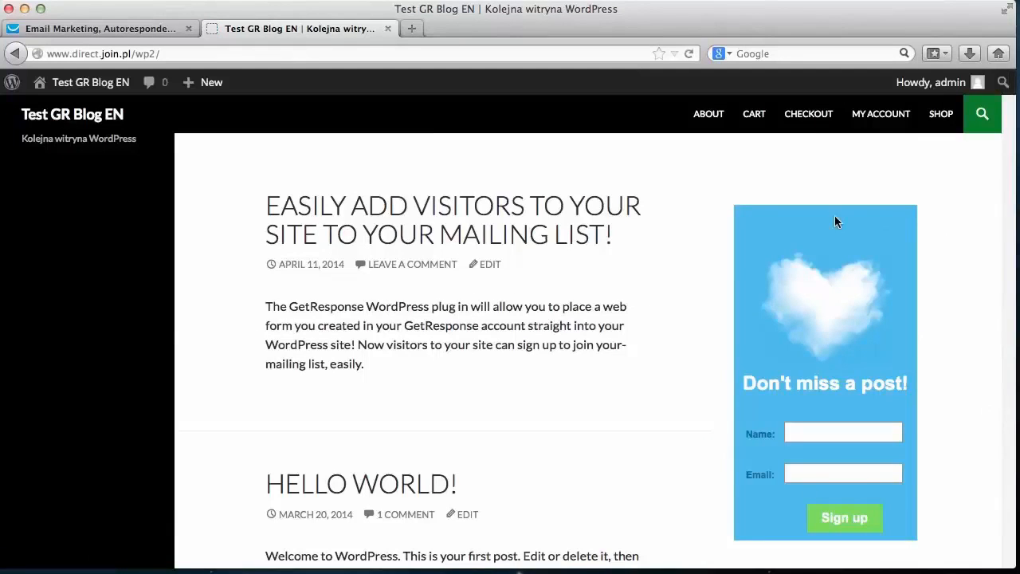
left_click(541, 1)
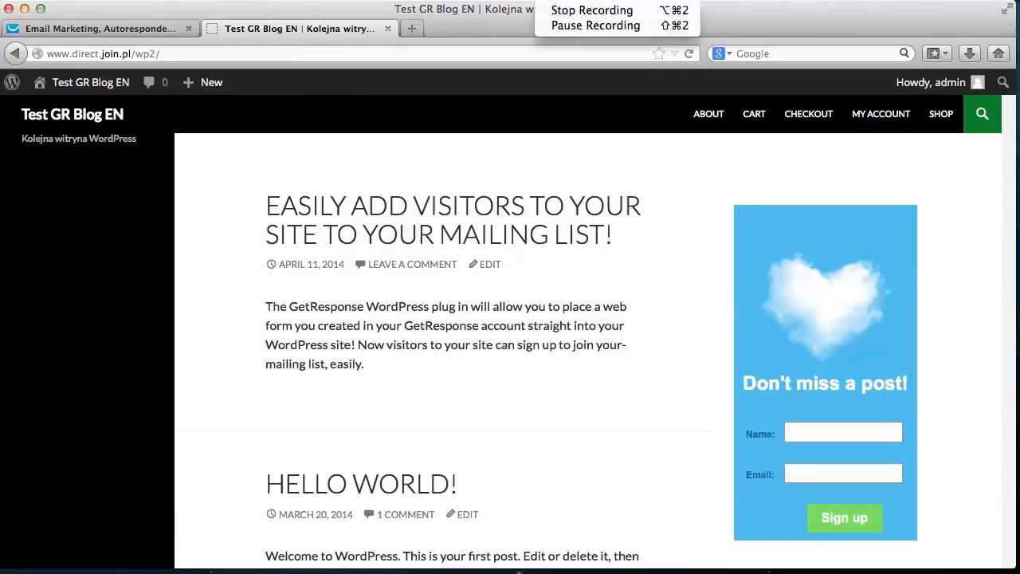
left_click(548, 27)
left_click(422, 154)
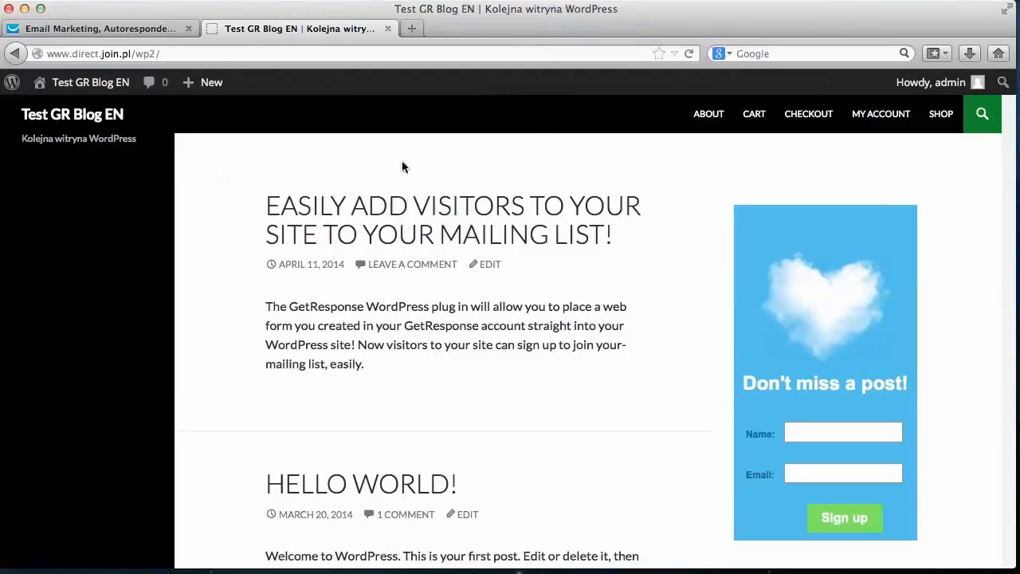
Return to the Widgets admin page and add a GetResponse Web Form widget to the Primary Sidebar.
left_click(69, 89)
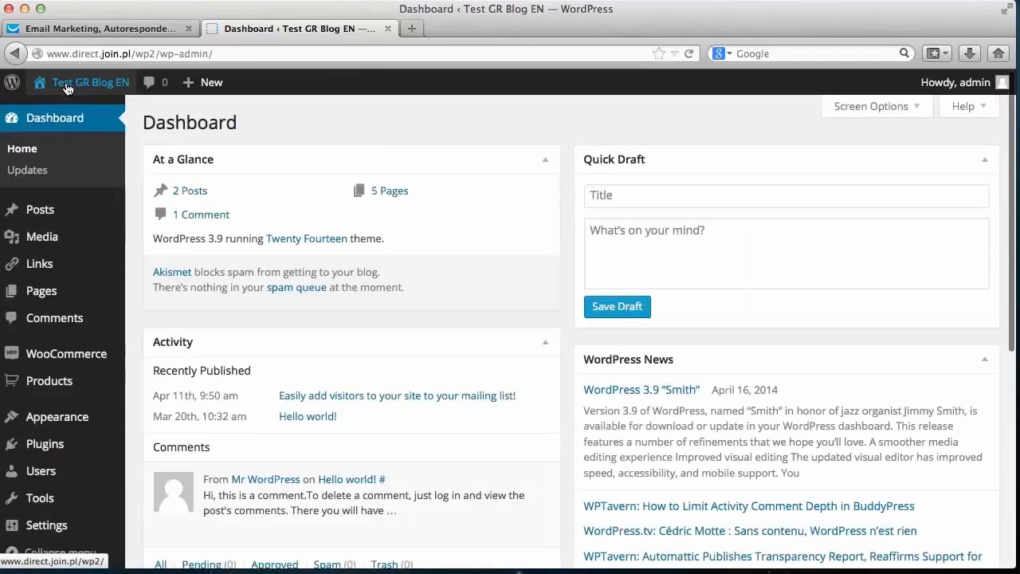
mouse_move(55, 426)
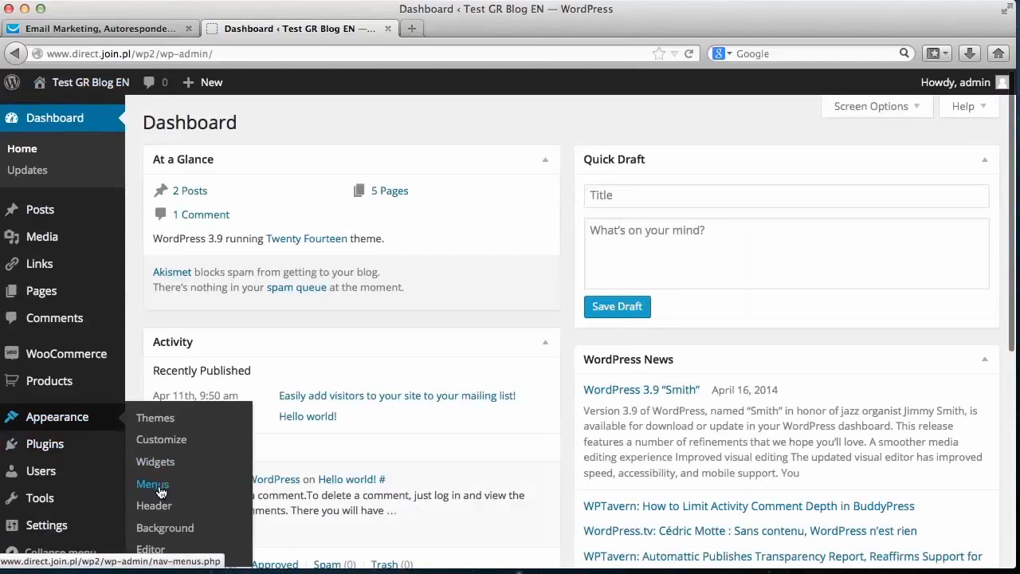
left_click(164, 464)
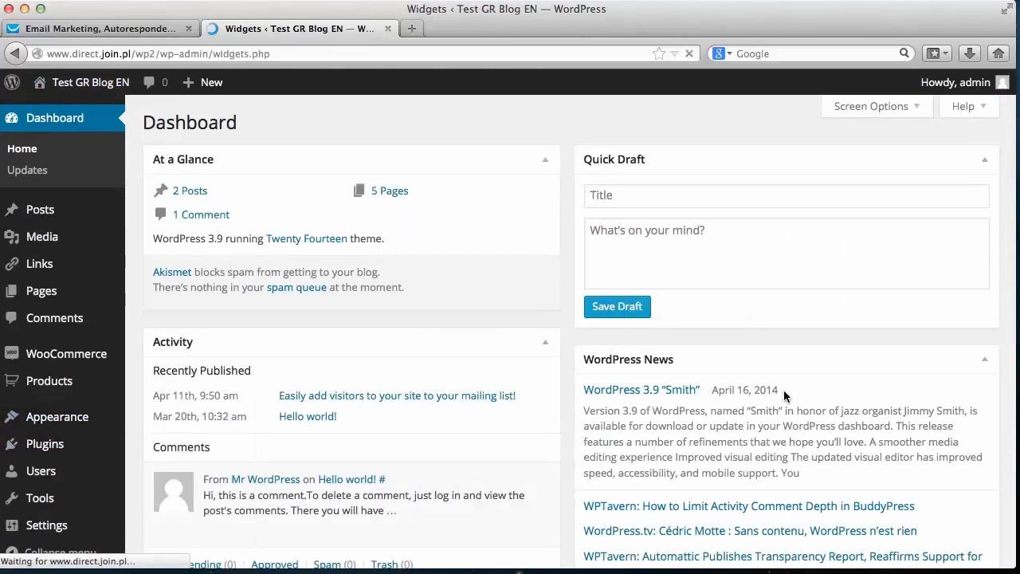
scroll(784, 390, "down", 2)
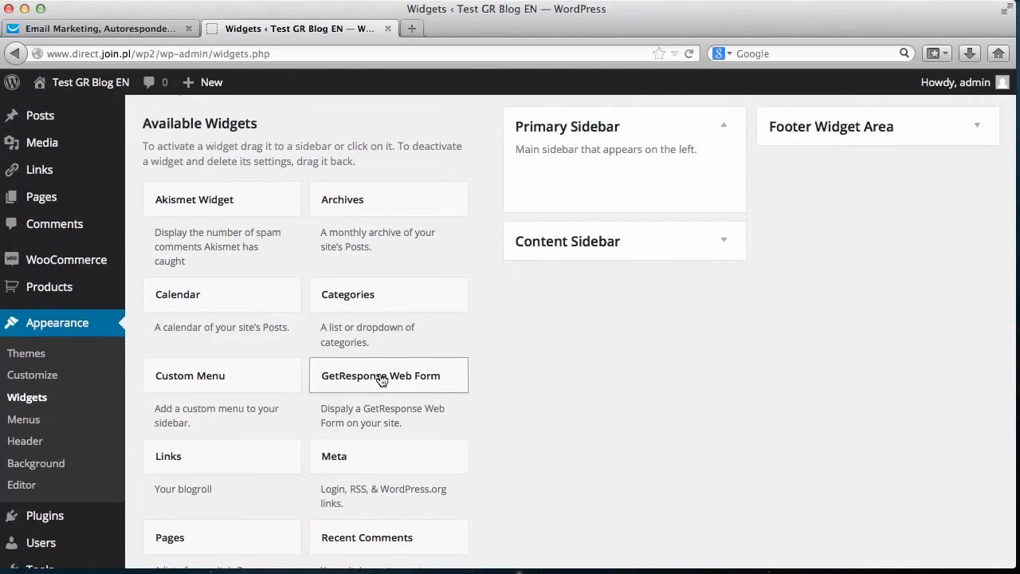
left_click_drag(380, 375, 609, 175)
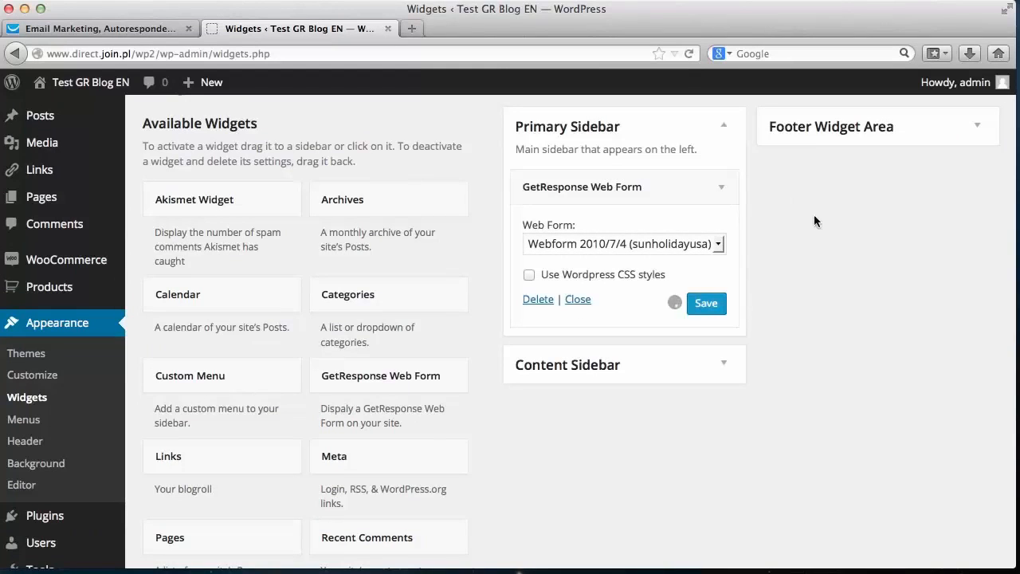
Choose WordPress sign up form (hot_mallorca) as the web form for the Primary Sidebar widget.
scroll(831, 238, "down", 2)
left_click(625, 167)
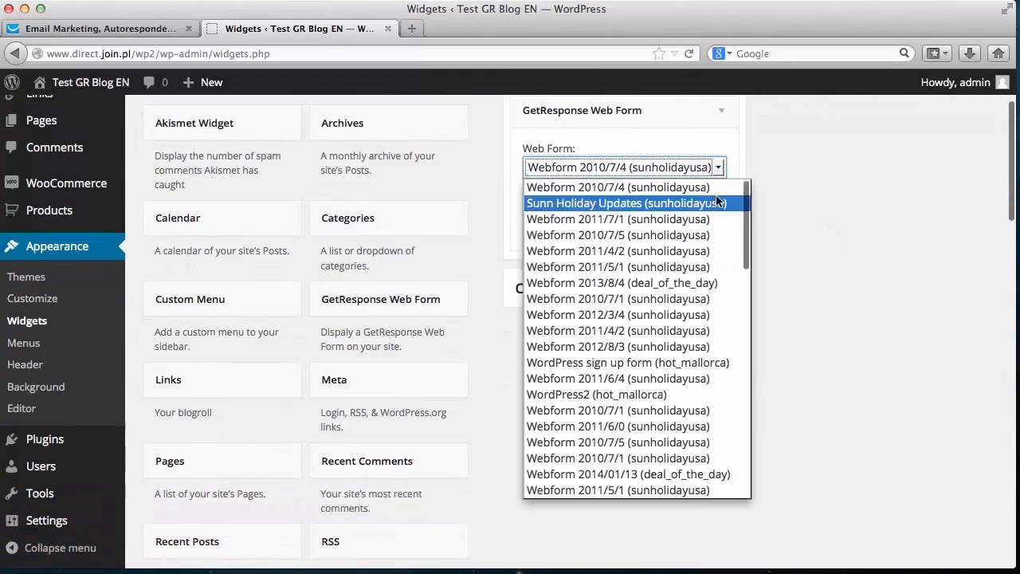
scroll(745, 267, "down", 5)
mouse_move(743, 263)
left_mouse_down()
mouse_move(713, 469)
mouse_move(740, 254)
left_mouse_up()
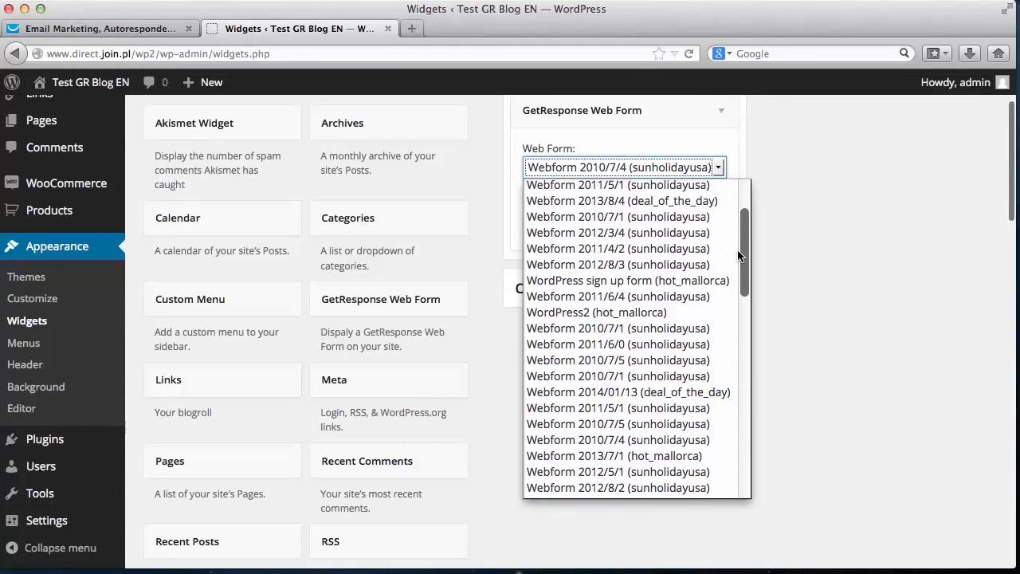
left_click(693, 283)
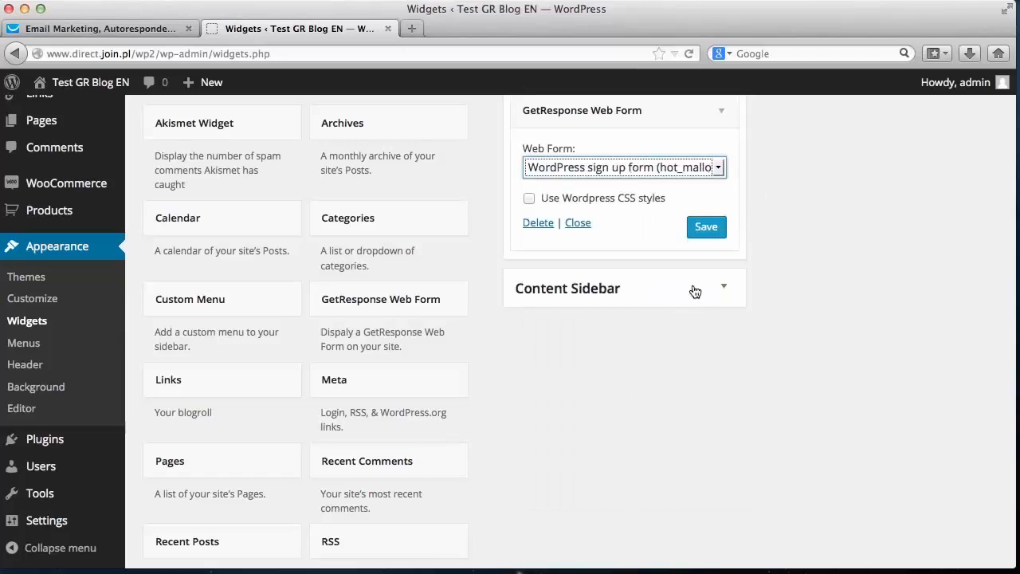
Expand the Content Sidebar and delete its second, duplicate GetResponse Web Form widget.
left_click(634, 289)
scroll(858, 332, "down", 2)
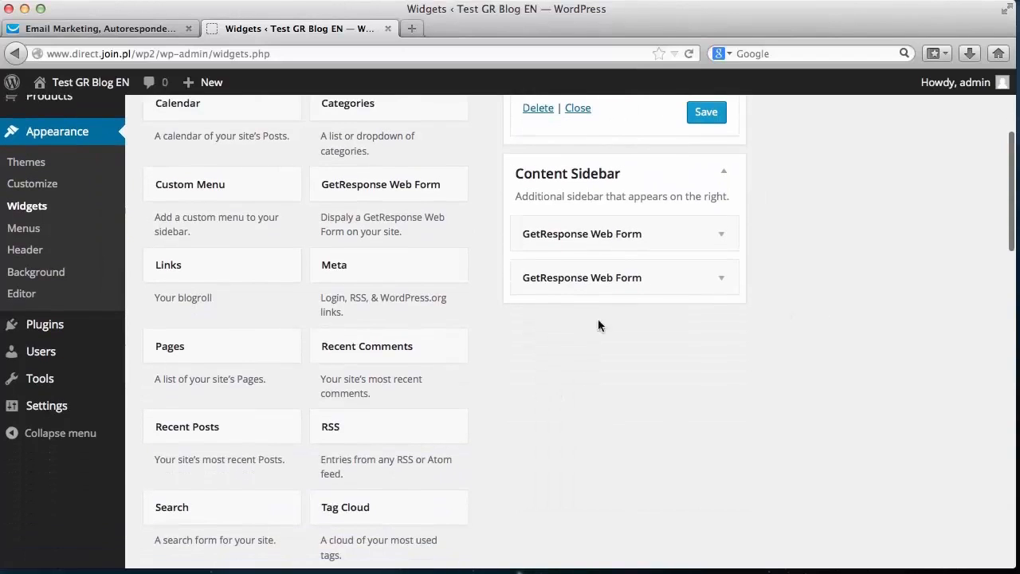
left_click(649, 276)
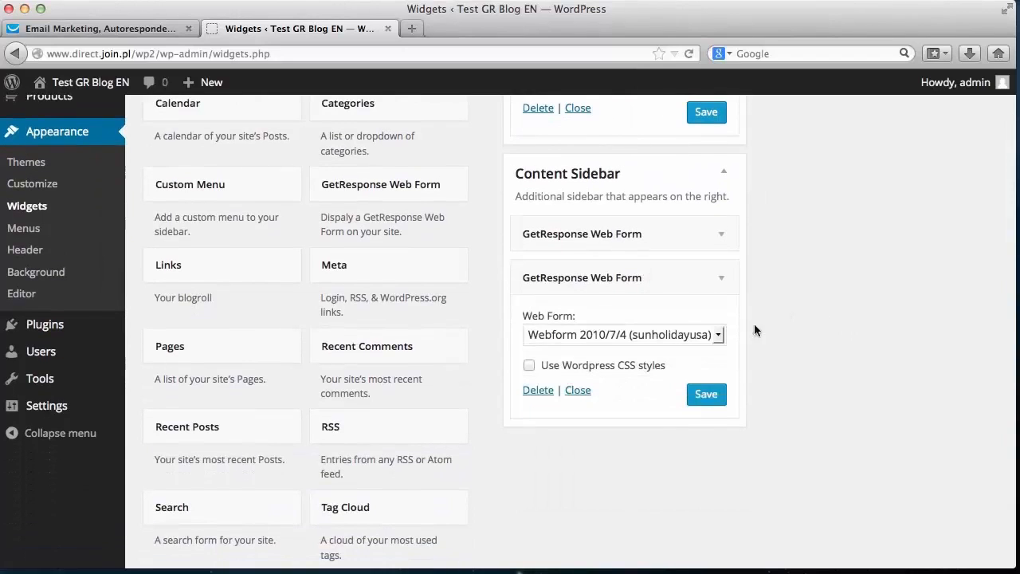
left_click(540, 389)
Set the remaining Content Sidebar widget's web form to WordPress2 (hot_mallorca) and save the widgets in both sidebars.
left_click(643, 239)
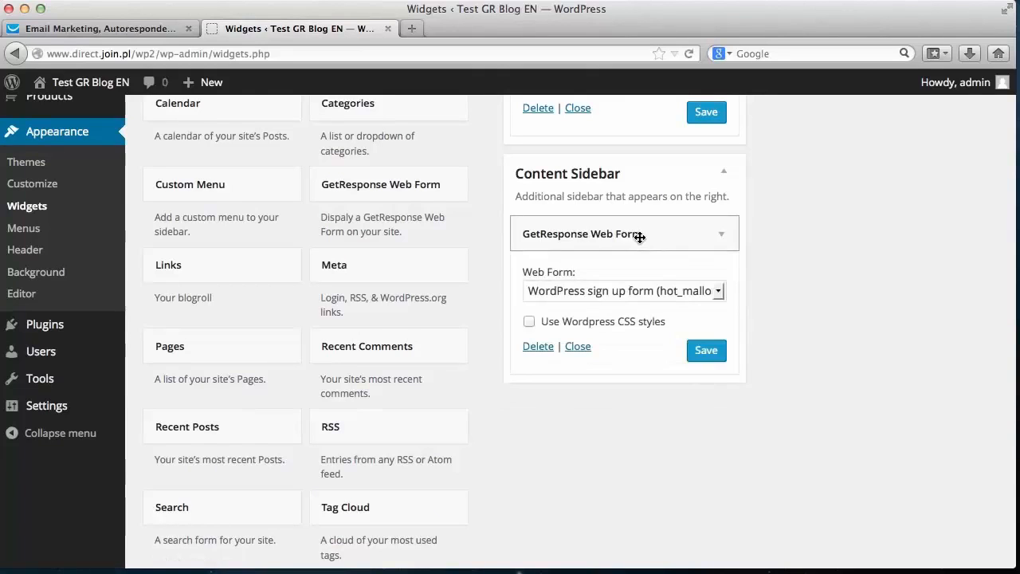
left_click(643, 293)
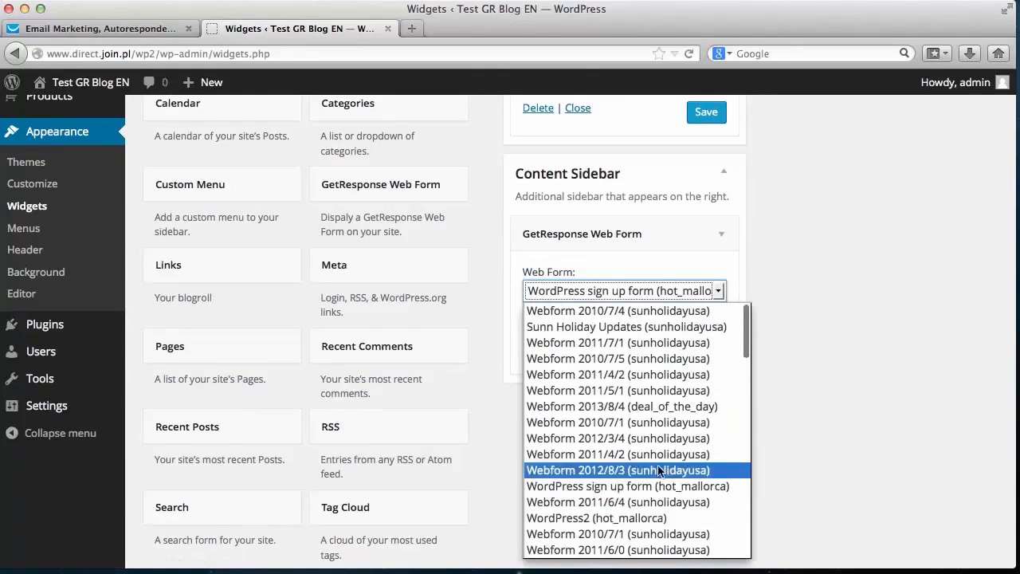
left_click(630, 518)
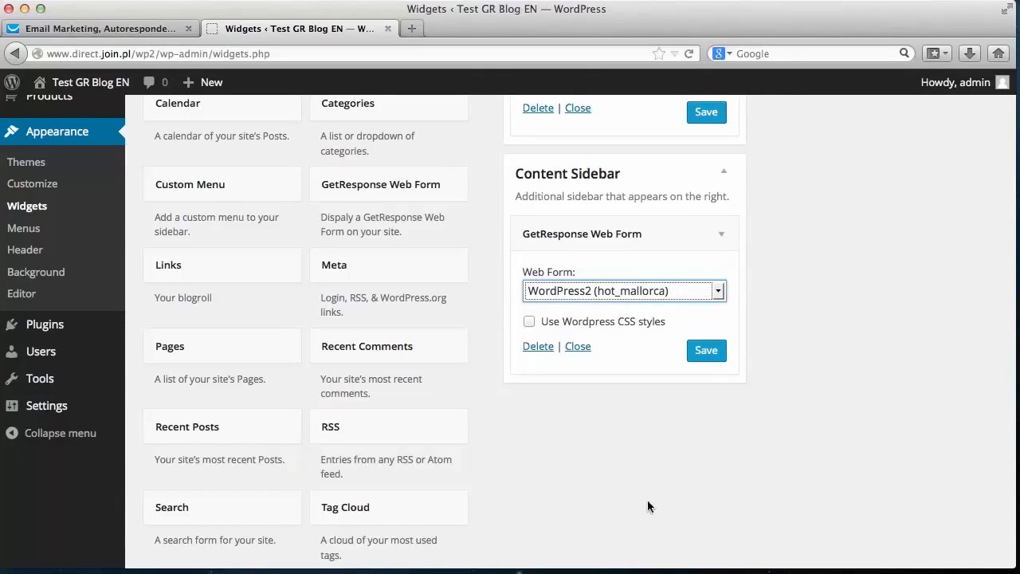
left_click(708, 349)
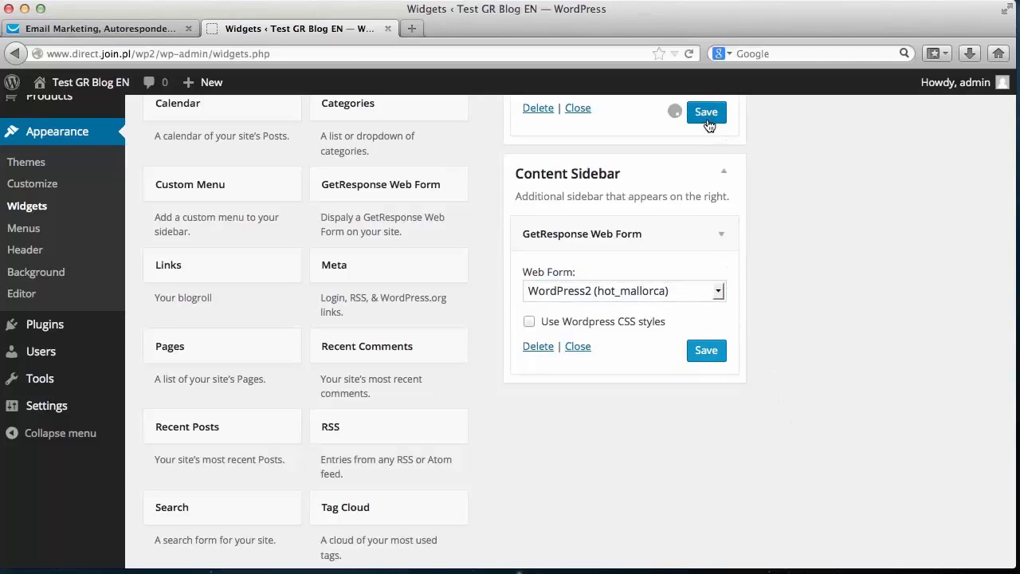
Visit the live blog to examine the web forms in both the primary and content sidebars.
scroll(947, 414, "up", 5)
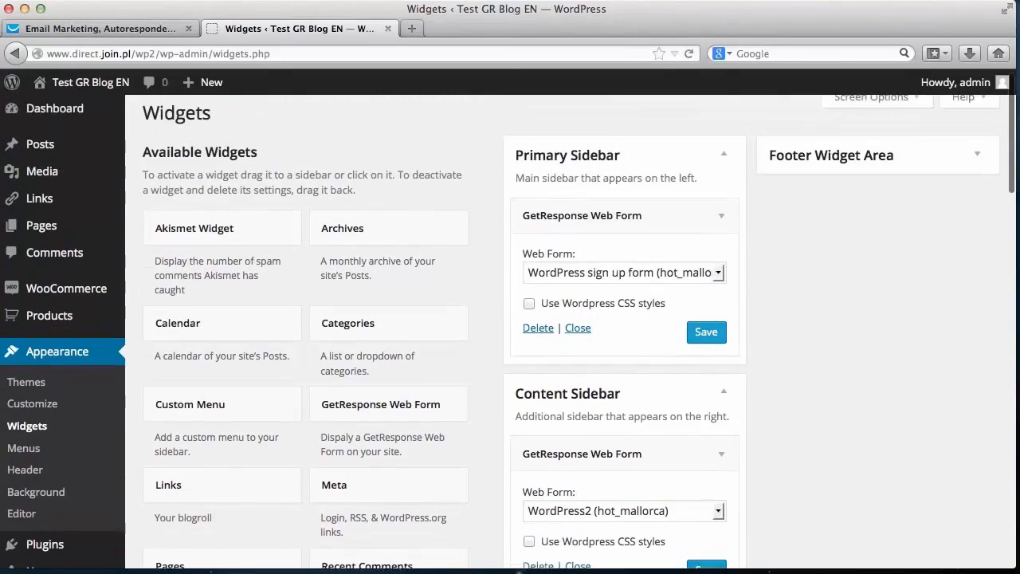
mouse_move(80, 79)
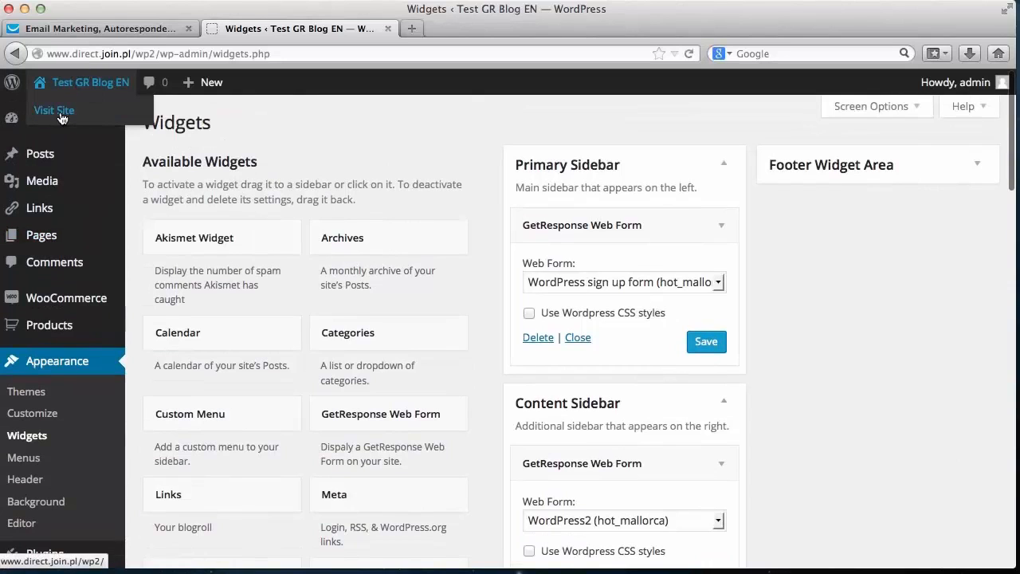
left_click(59, 111)
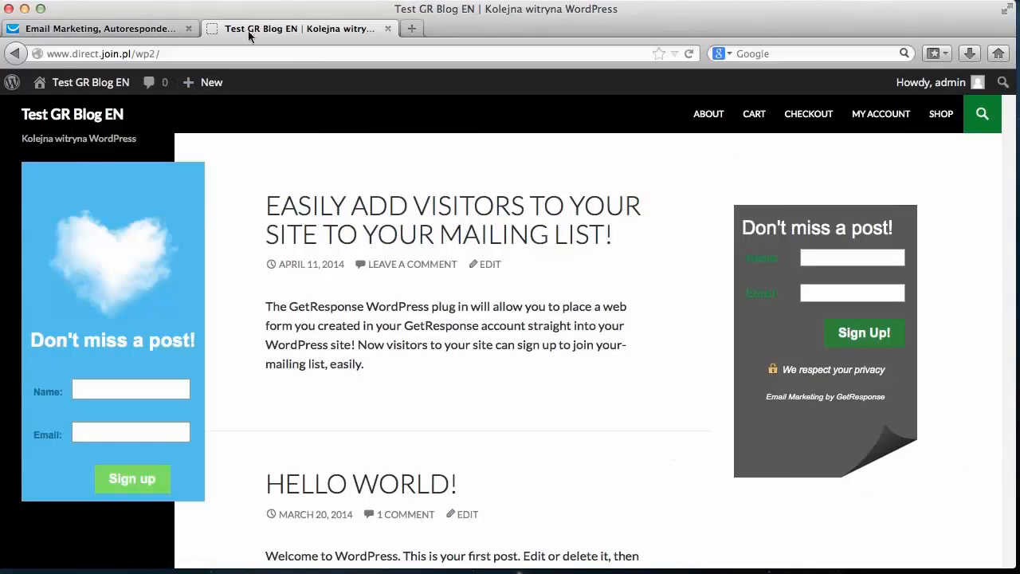
Go back to the Widgets page and delete the GetResponse Web Form widget from the Primary Sidebar.
mouse_move(94, 86)
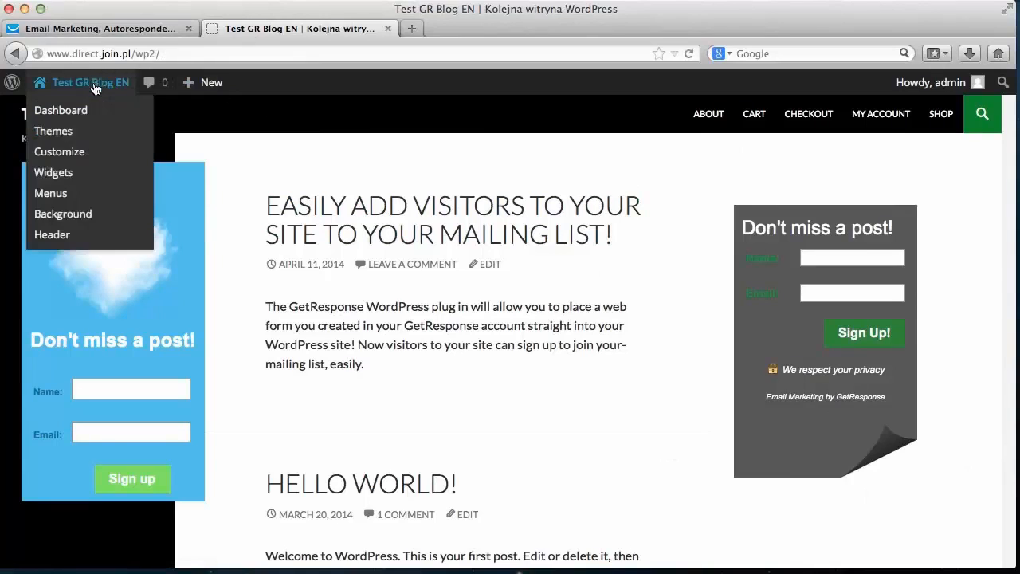
left_click(61, 179)
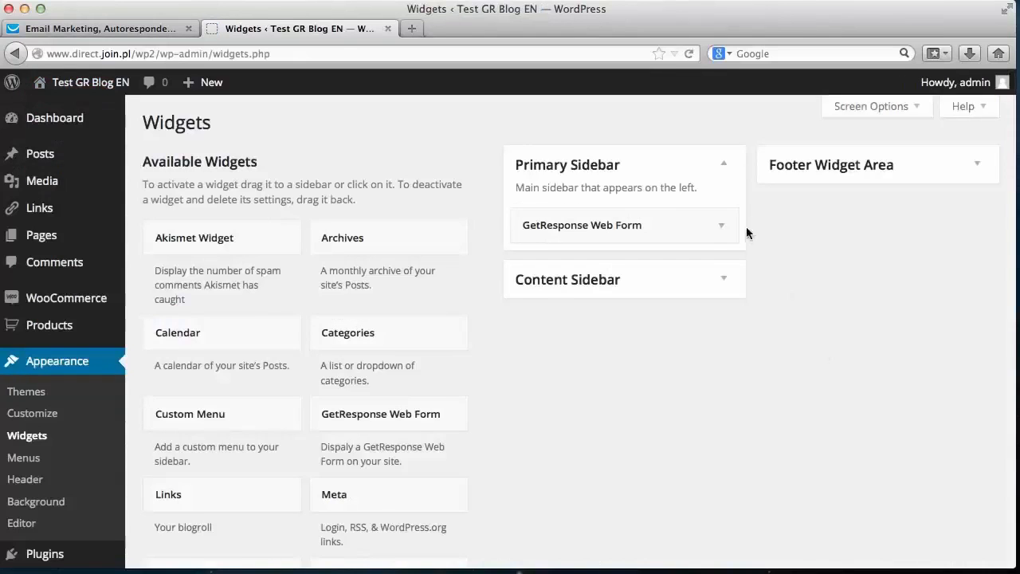
left_click(673, 226)
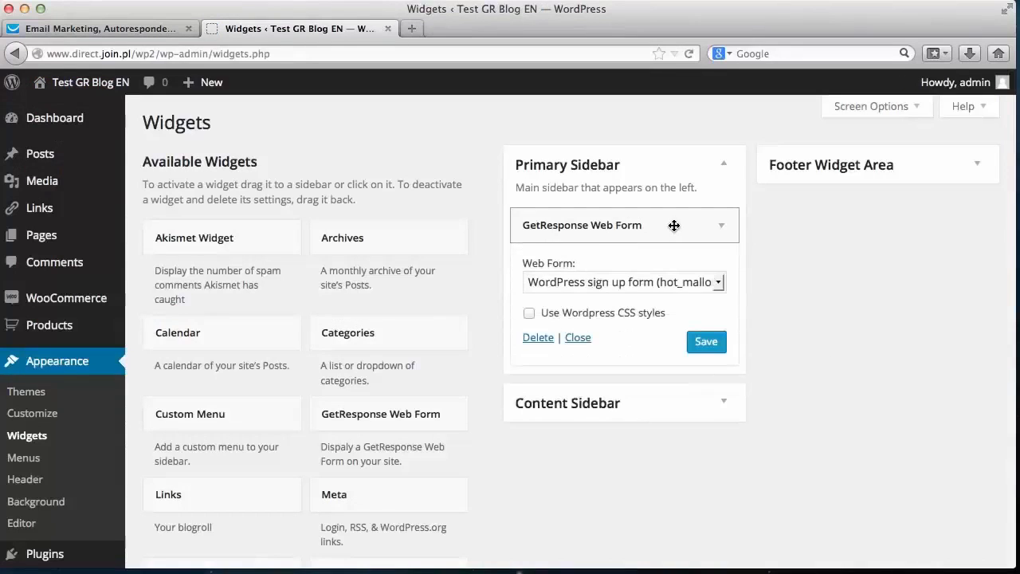
left_click(546, 340)
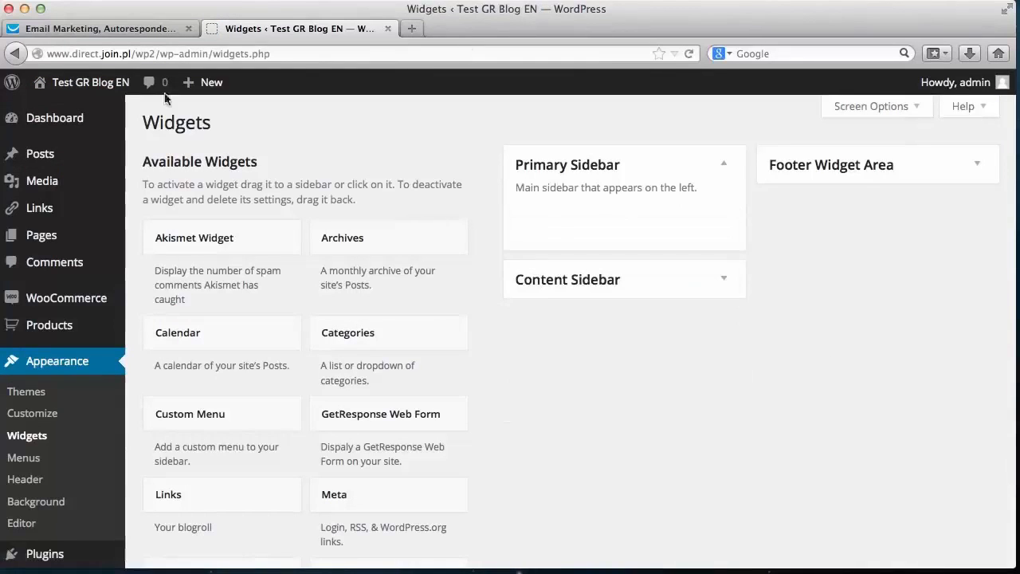
Visit the live blog to examine the content sidebar's web form alongside the WordPress2 form's settings in GetResponse.
mouse_move(102, 86)
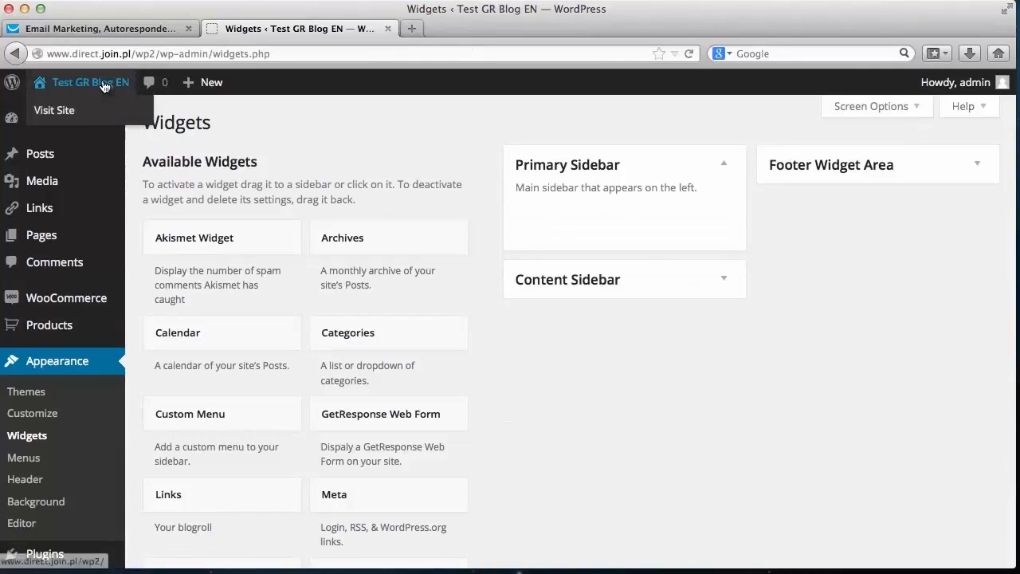
left_click(66, 113)
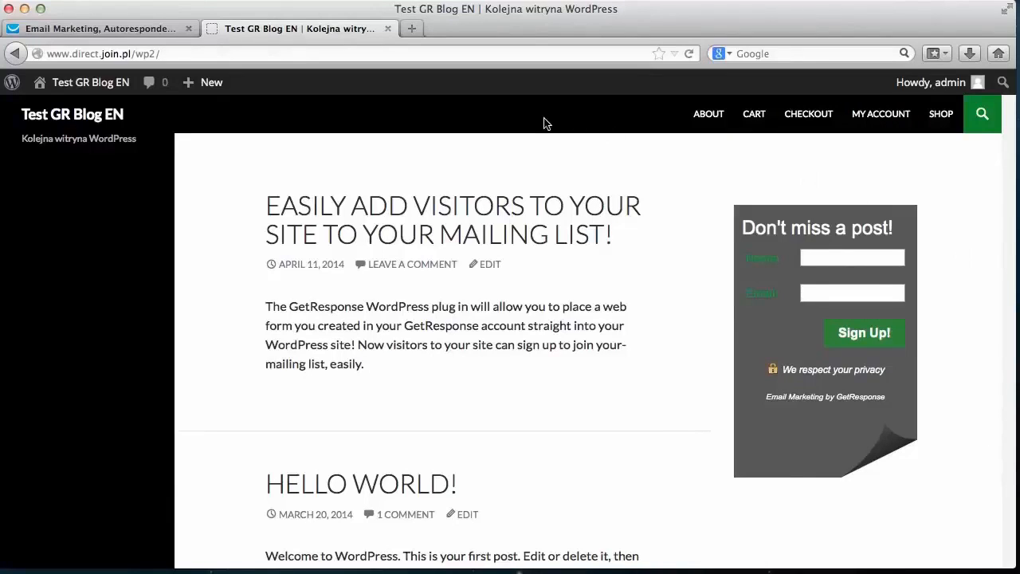
left_click(128, 28)
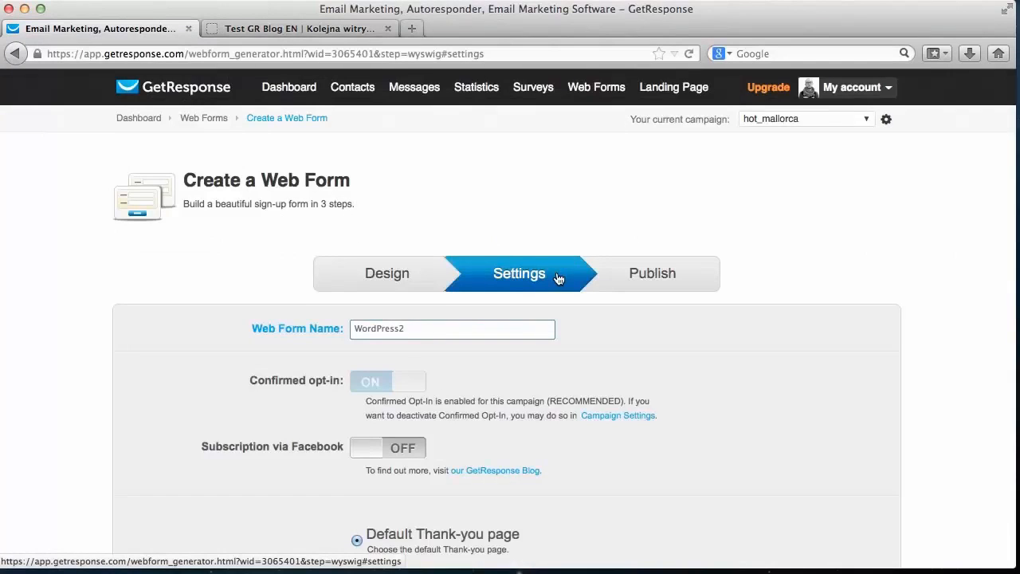
scroll(559, 277, "down", 3)
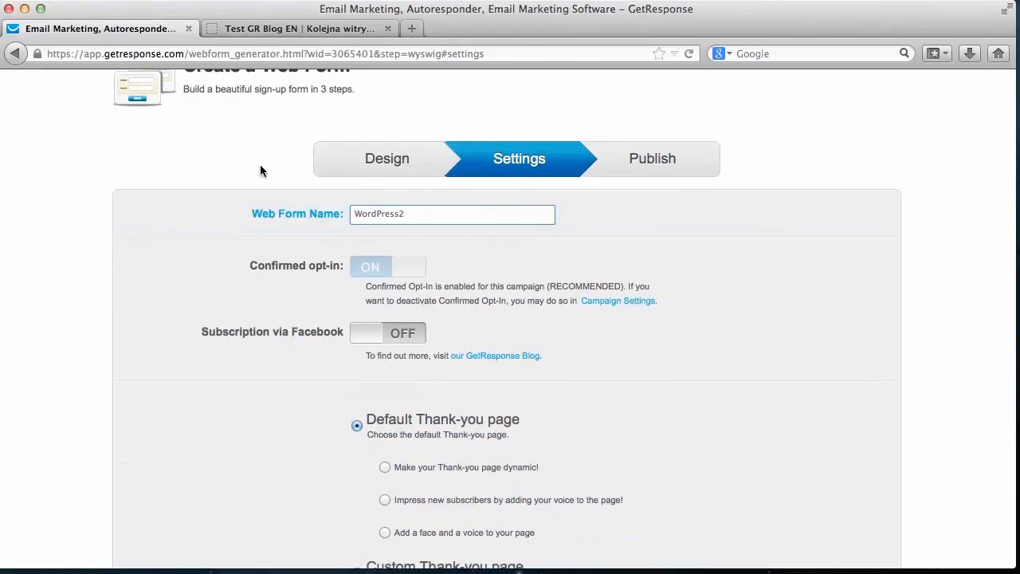
left_click(276, 28)
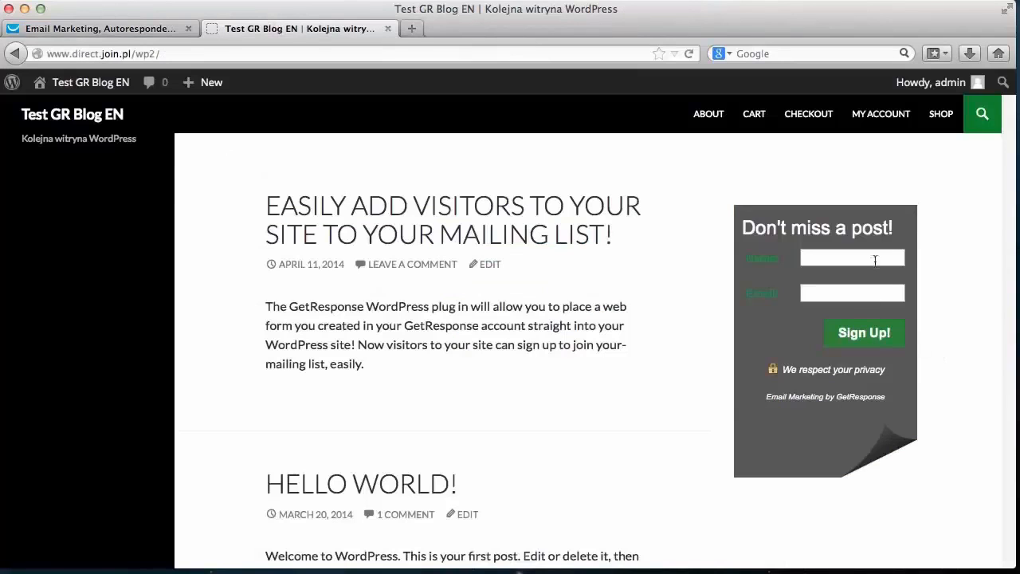
Switch to GetResponse, review the WordPress2 web form's settings, and open its design for editing.
left_click(96, 30)
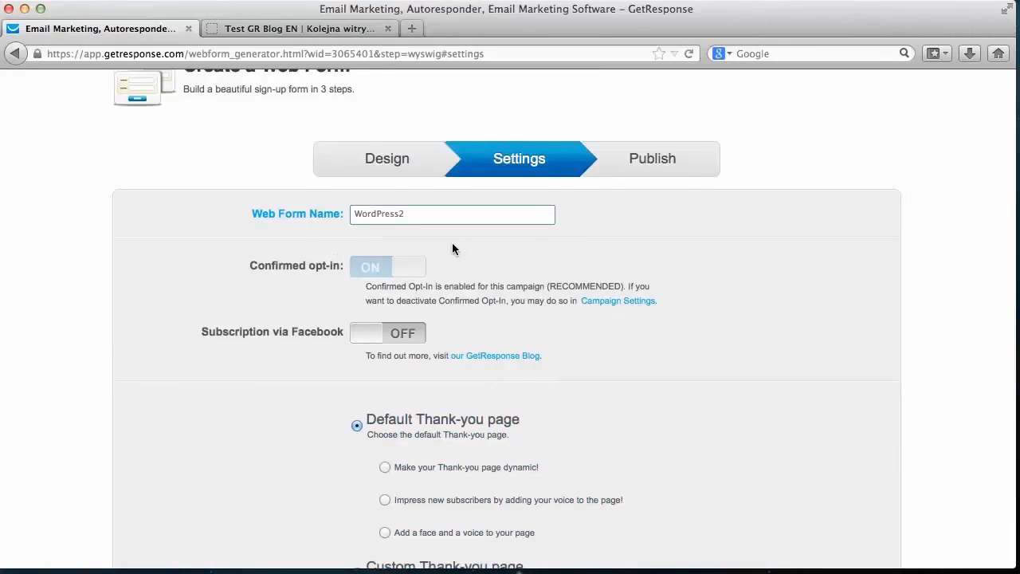
scroll(454, 246, "down", 2)
scroll(338, 317, "down", 3)
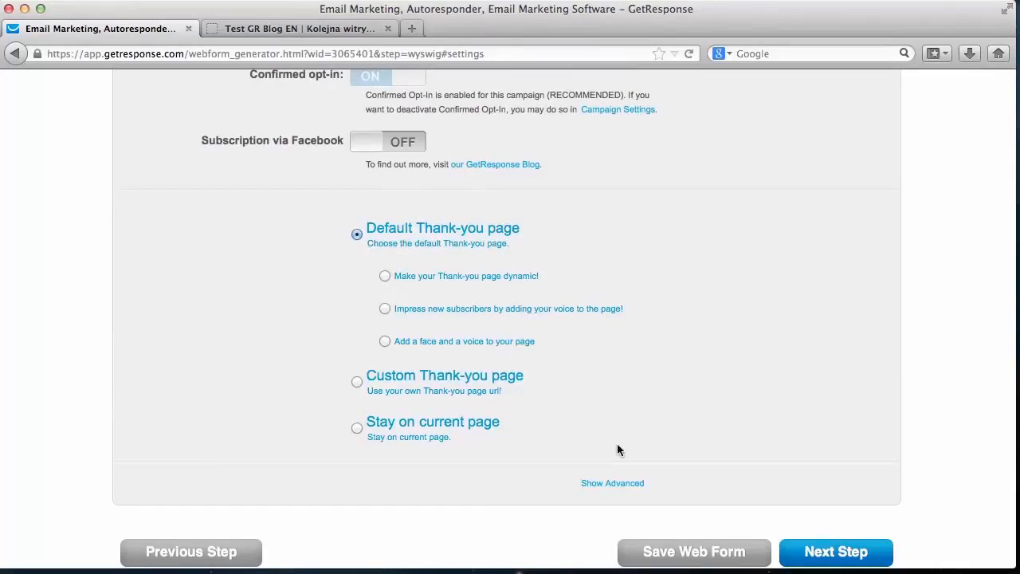
scroll(617, 449, "up", 5)
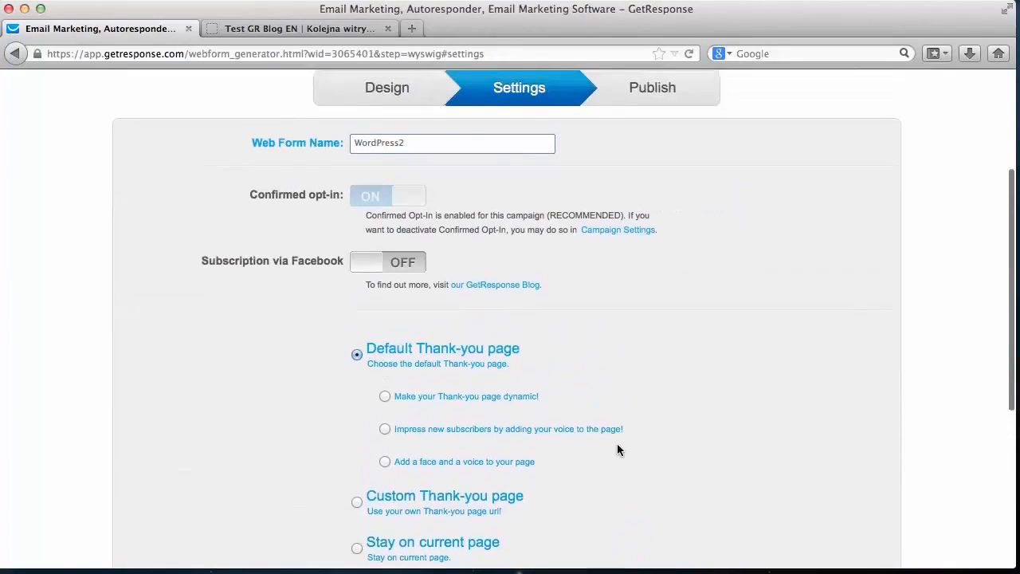
left_click(405, 194)
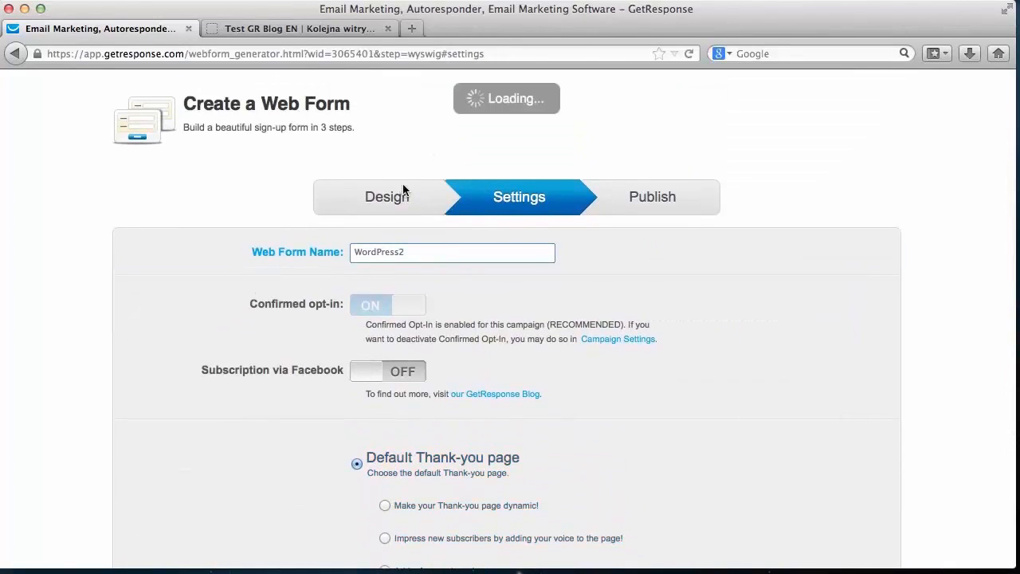
scroll(725, 192, "down", 7)
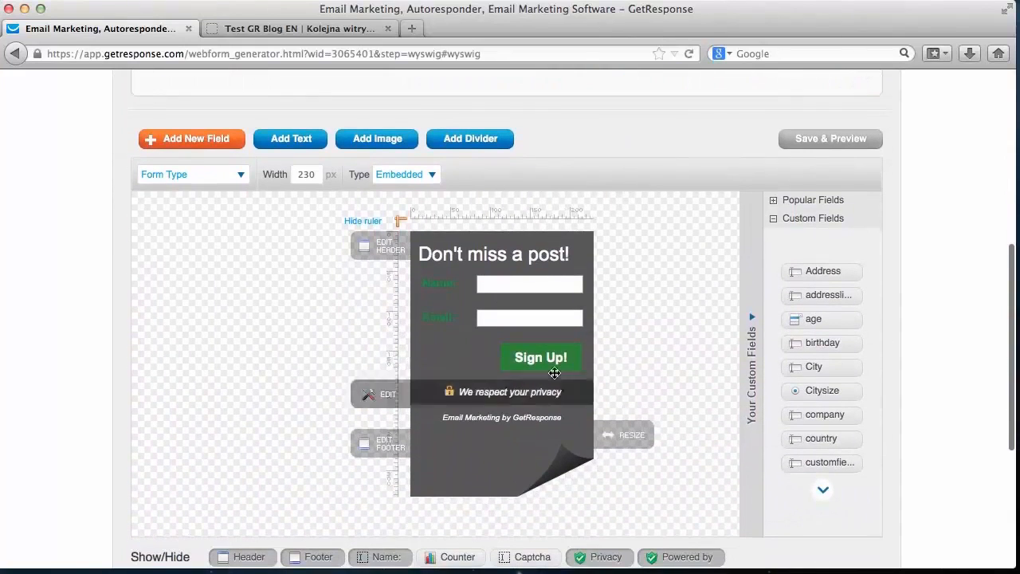
Change the submit button's label to "Sign Up Now!" and save the web form.
mouse_move(458, 349)
left_click(387, 350)
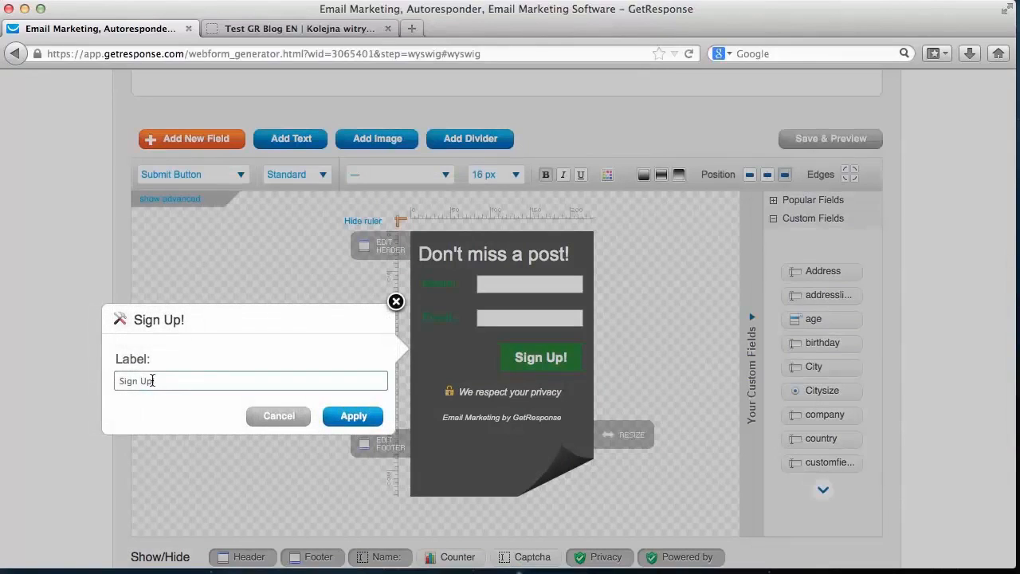
type("Now!")
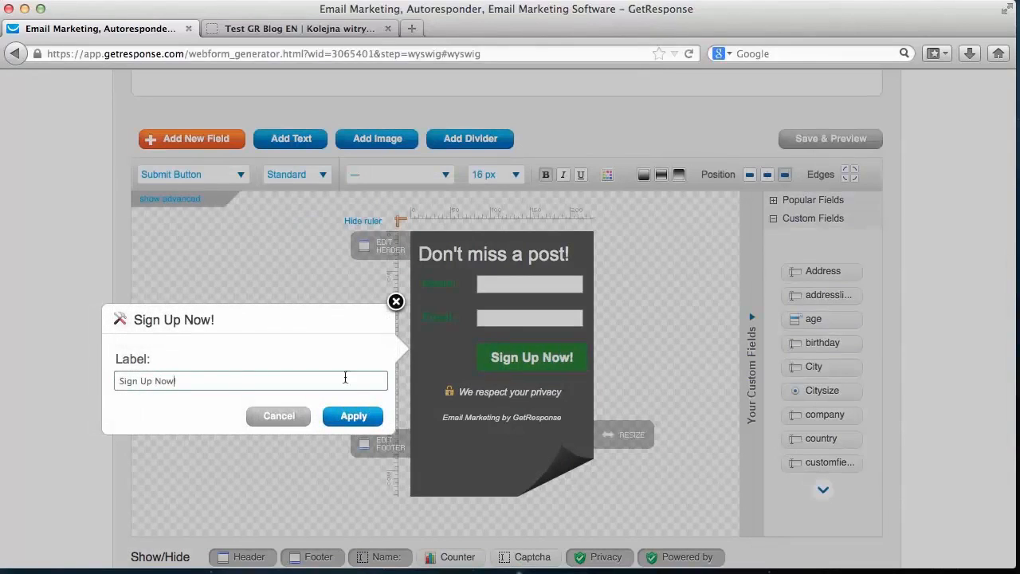
left_click(353, 416)
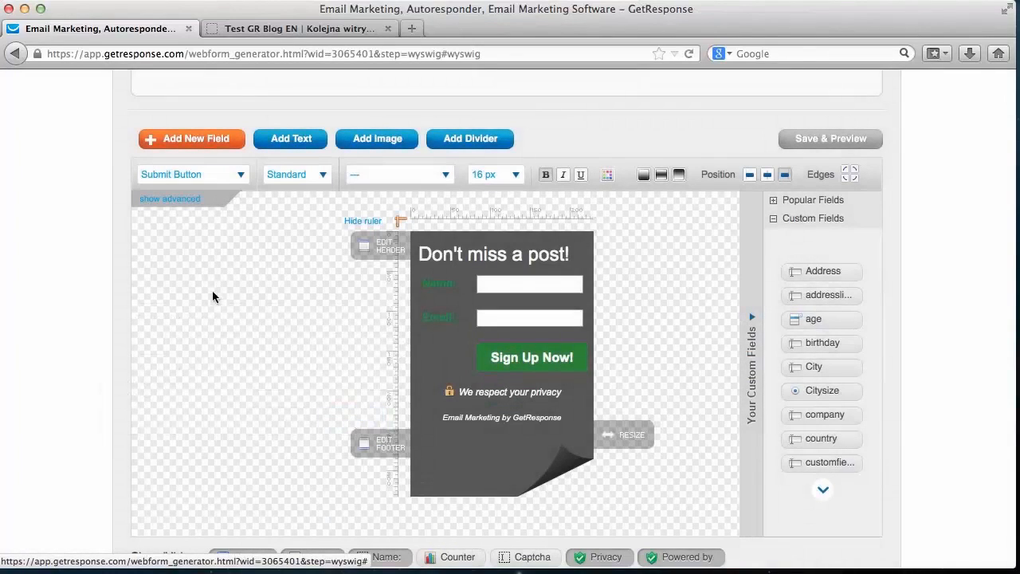
scroll(262, 298, "down", 3)
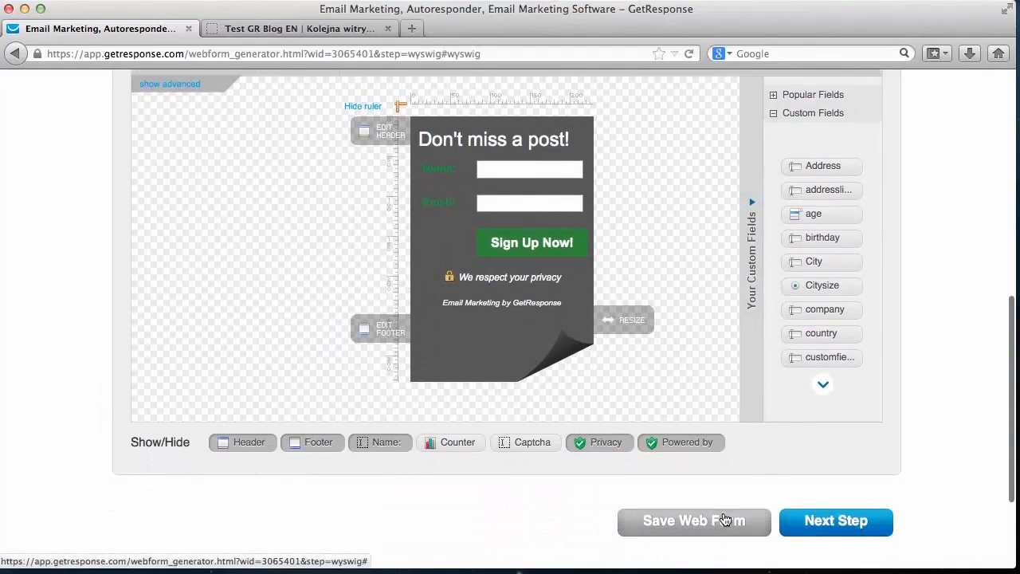
left_click(724, 519)
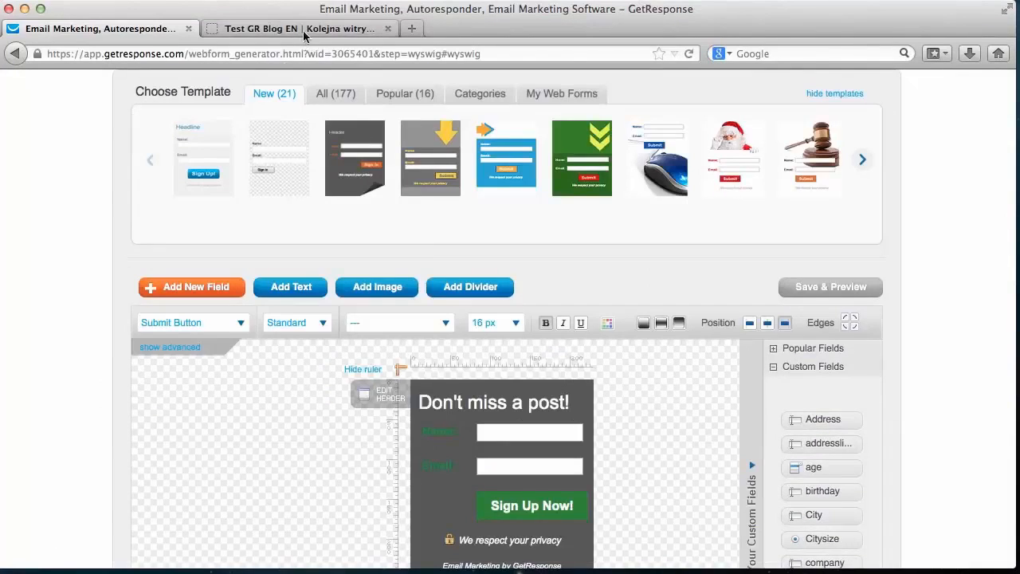
Return to the live blog and reload it to check the web form's submit button.
left_click(303, 30)
left_click(689, 54)
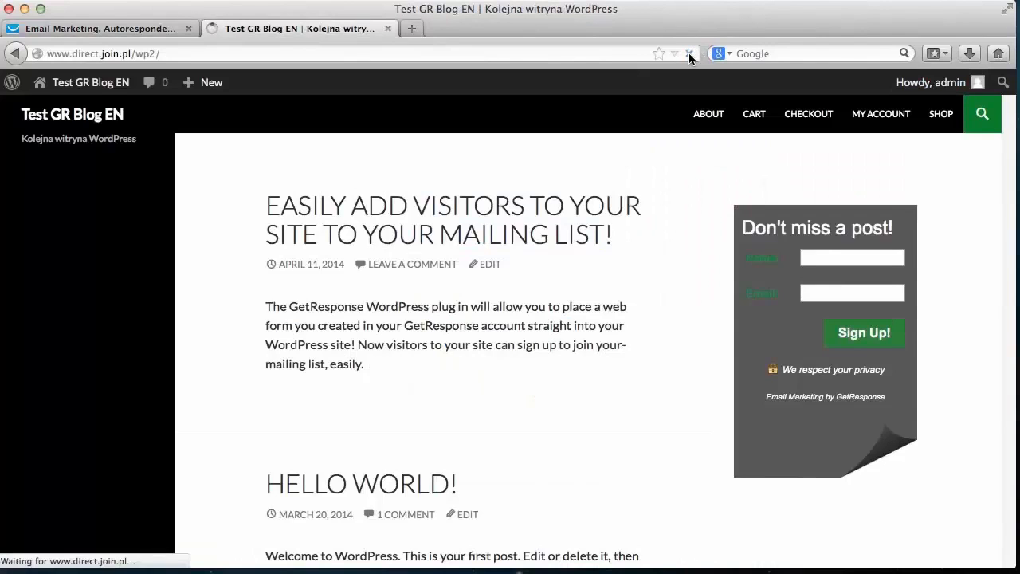